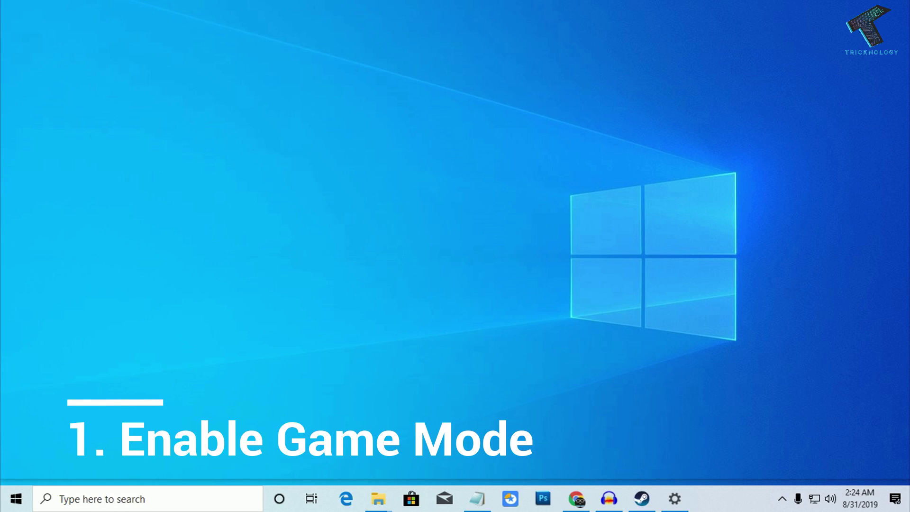
- Open the Game Mode page in the Gaming section of Windows Settings
key(super+i)
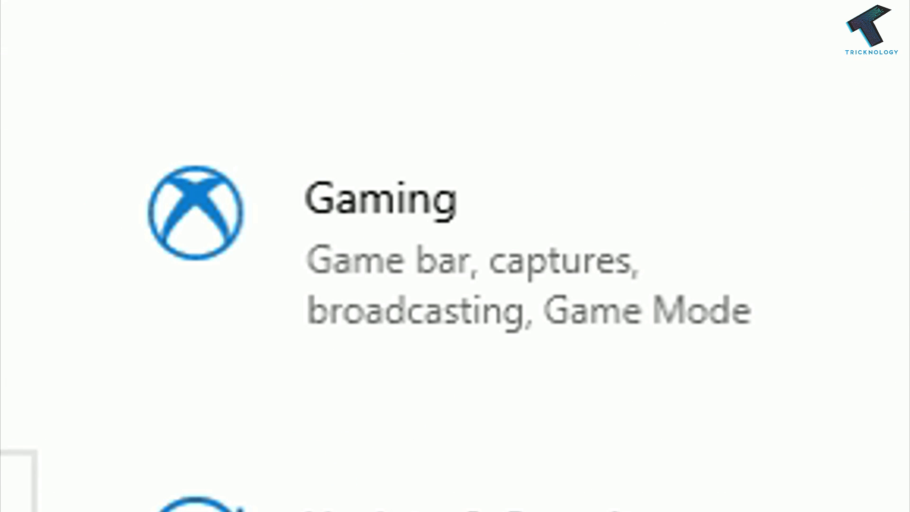
click(424, 258)
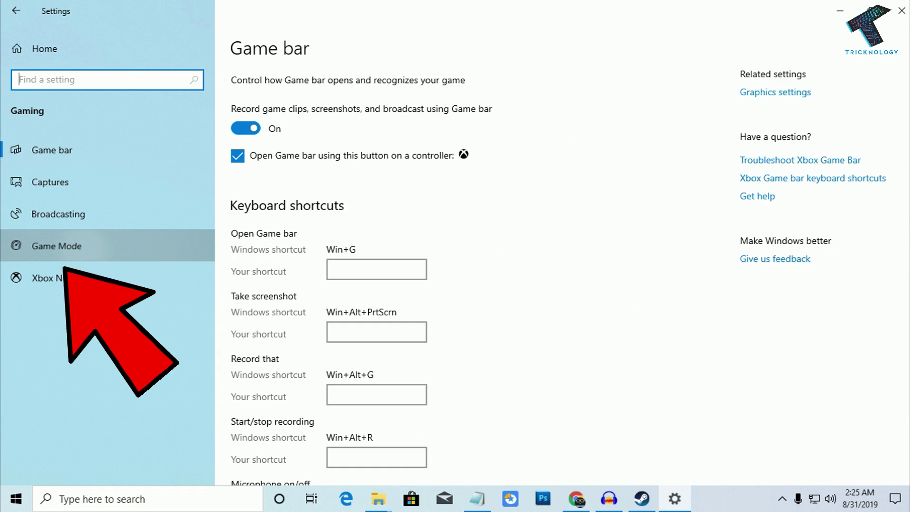
click(56, 245)
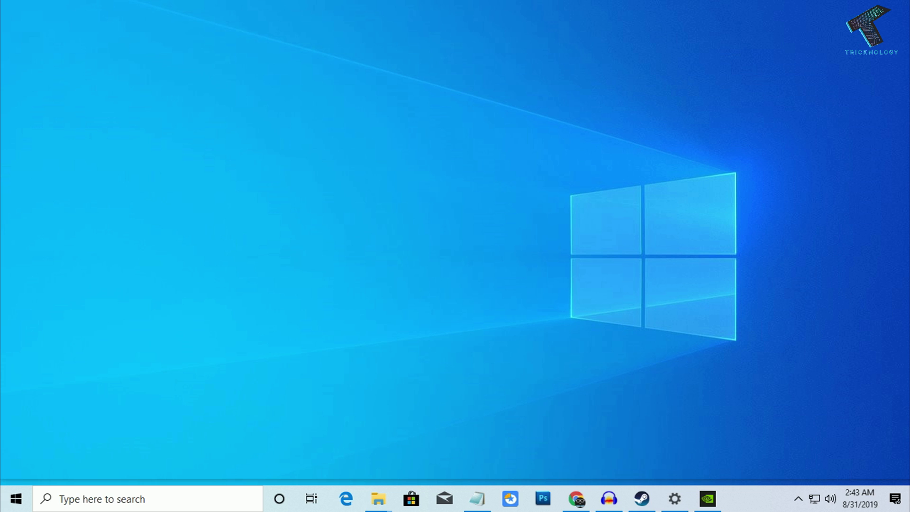
- Search Windows for devmgmt.msc and launch Device Manager
key(super)
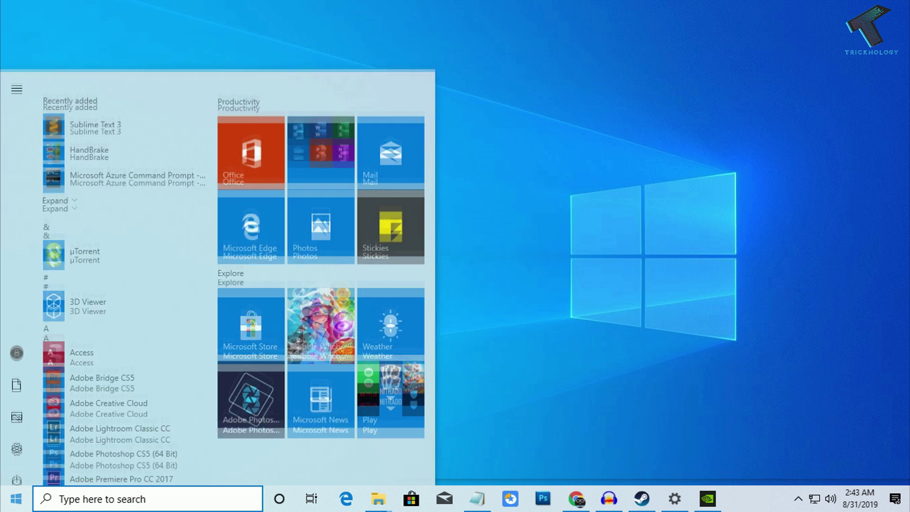
text(devm)
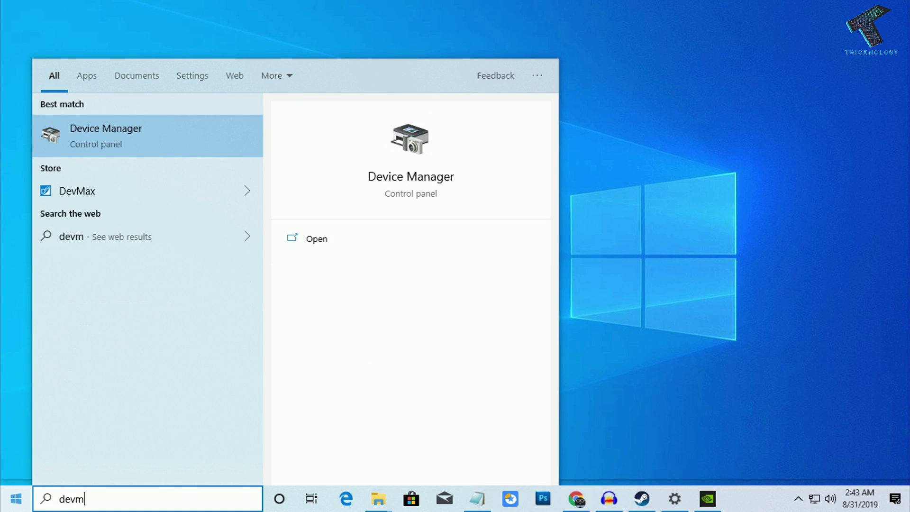
text(gmt.)
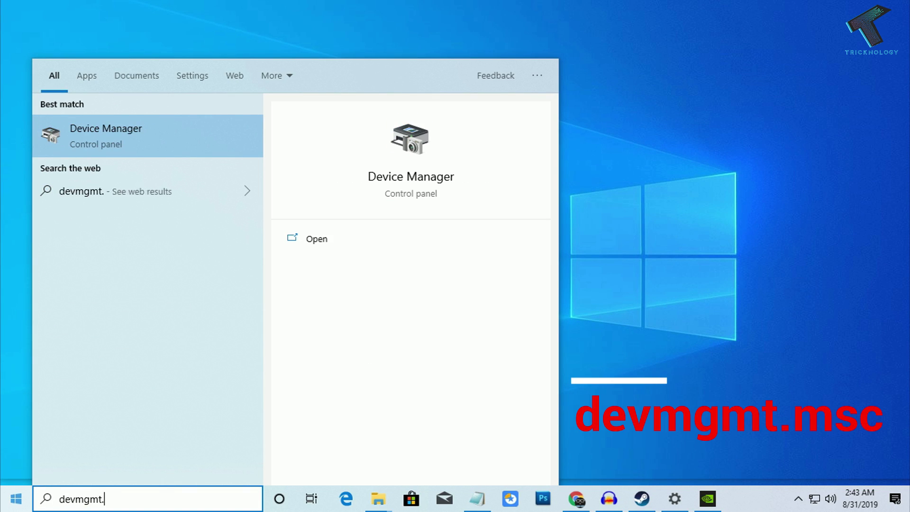
text(msc)
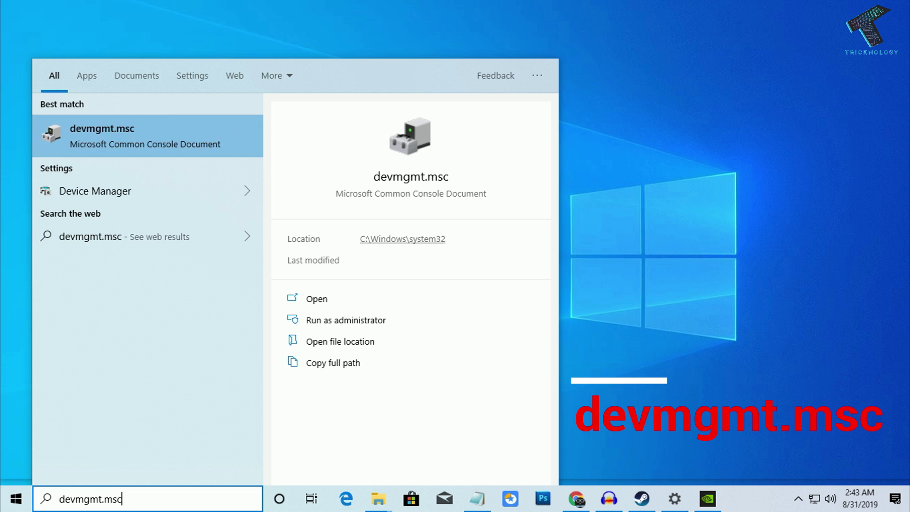
key(Return)
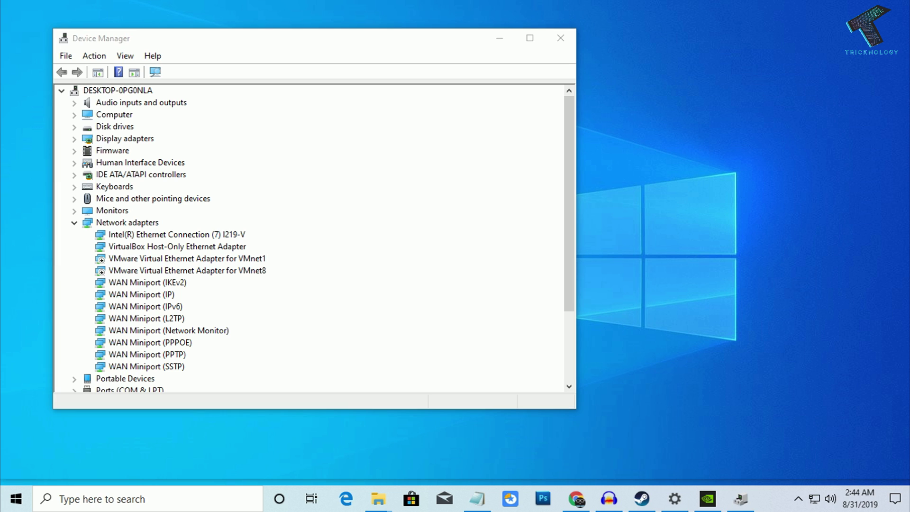
- Open Computer Management for This PC from File Explorer and show its Device Manager section
mouse_move(378, 498)
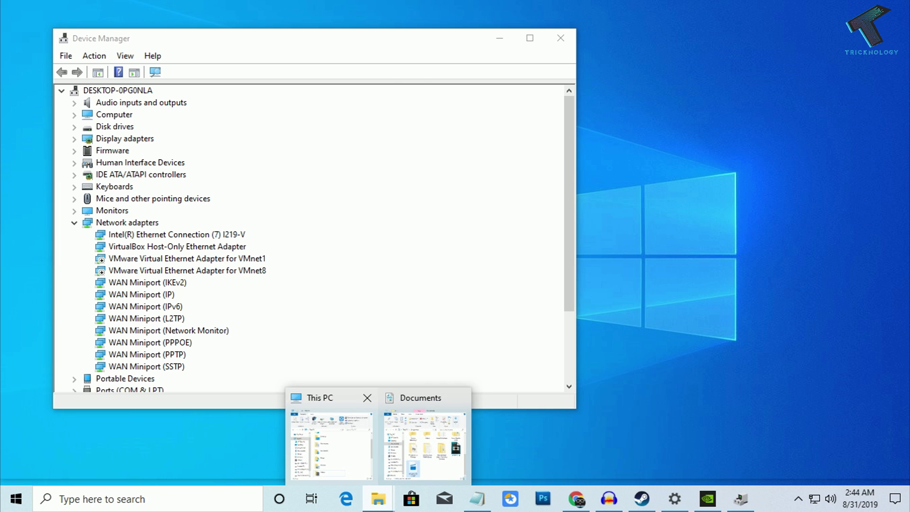
click(325, 431)
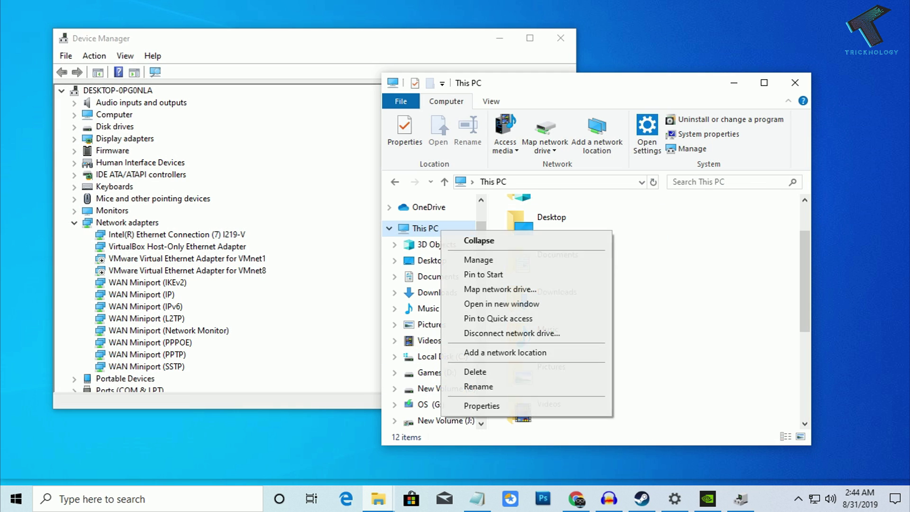
right_click(440, 229)
click(521, 260)
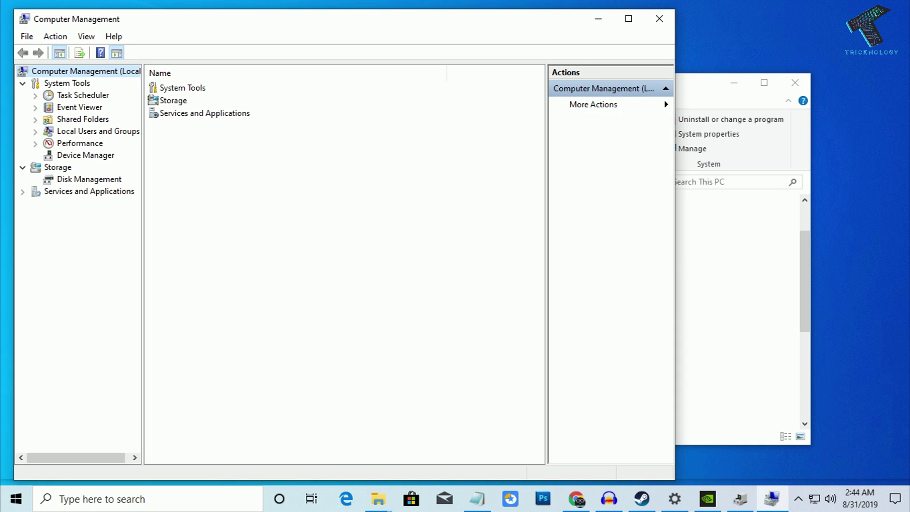
click(86, 155)
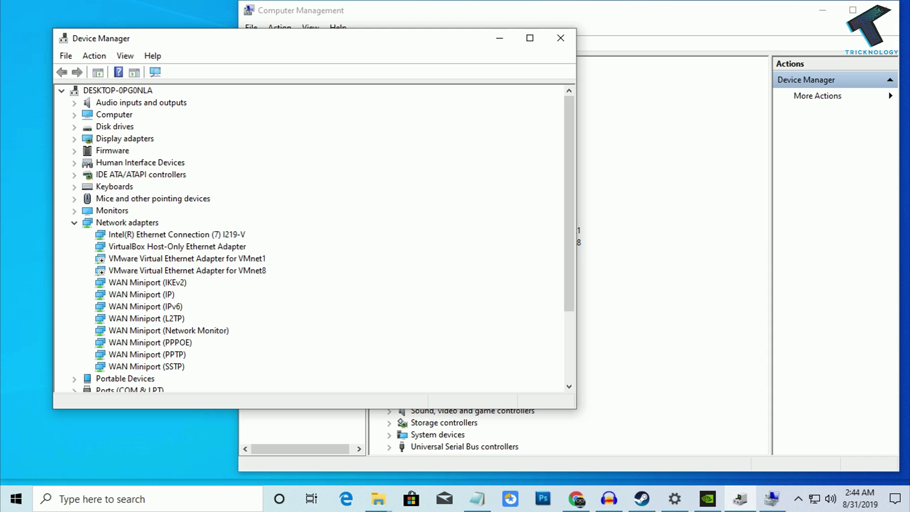
- Start a driver update for the NVIDIA GeForce GTX 1050 Ti display adapter, searching automatically for updated driver software
click(74, 139)
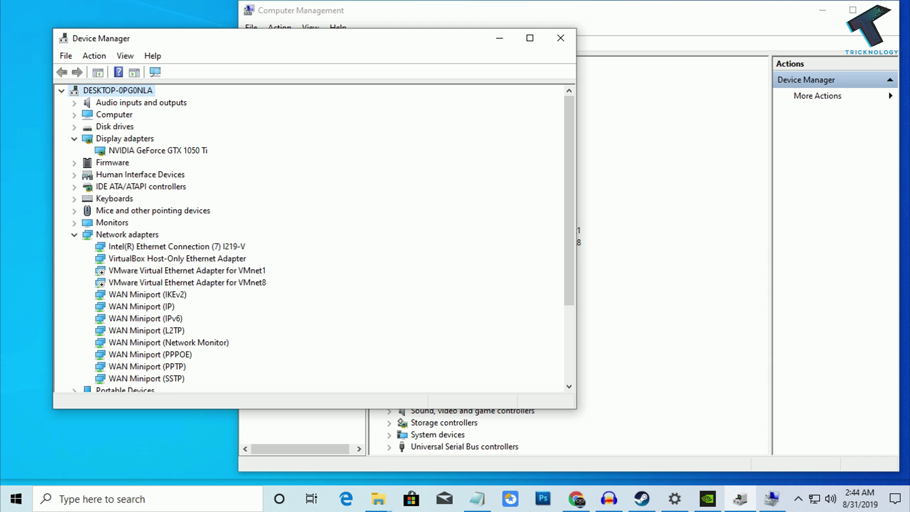
click(157, 150)
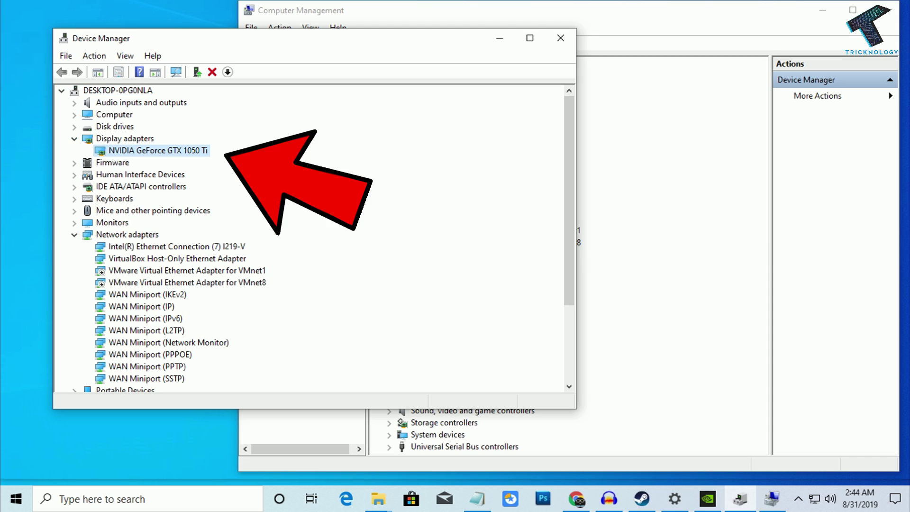
right_click(153, 150)
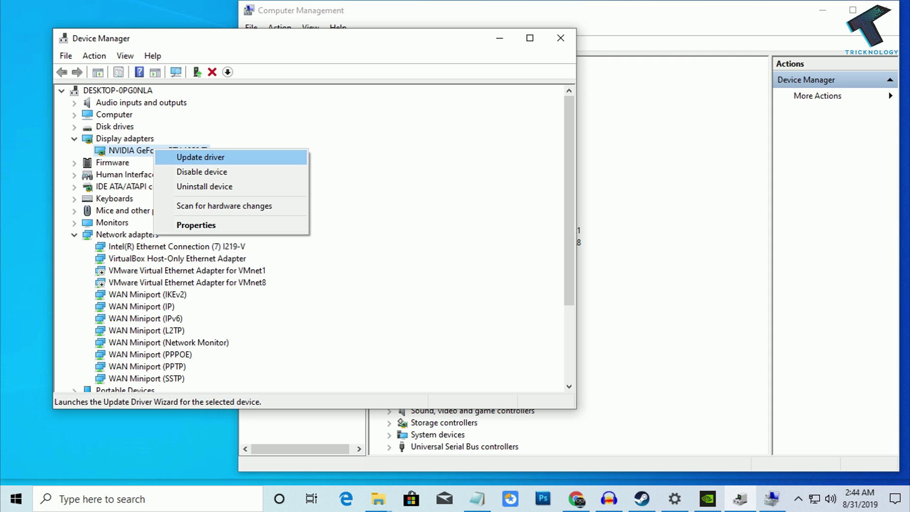
click(201, 157)
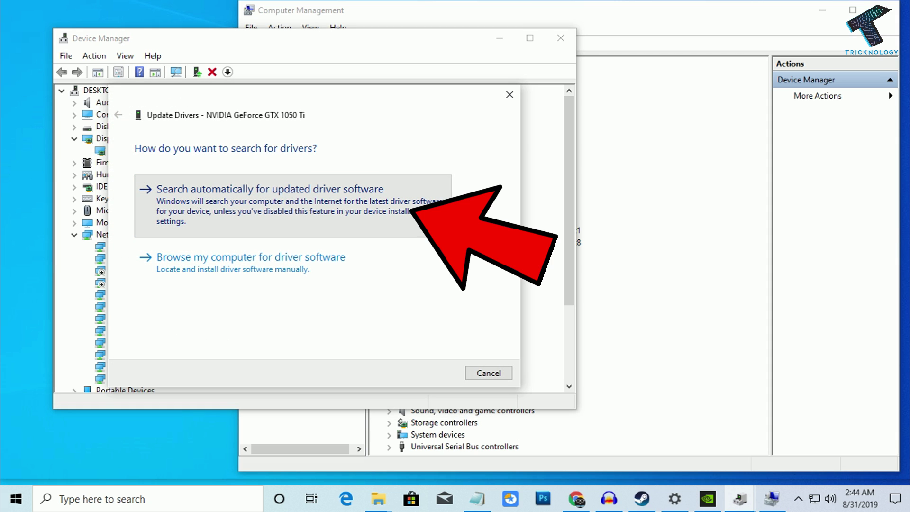
click(429, 216)
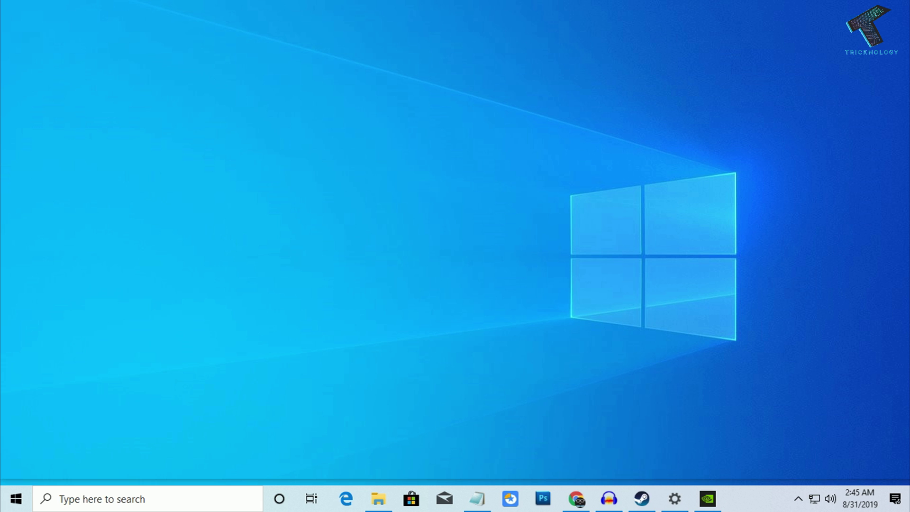
- Switch to GeForce Experience and open its Drivers page
click(707, 498)
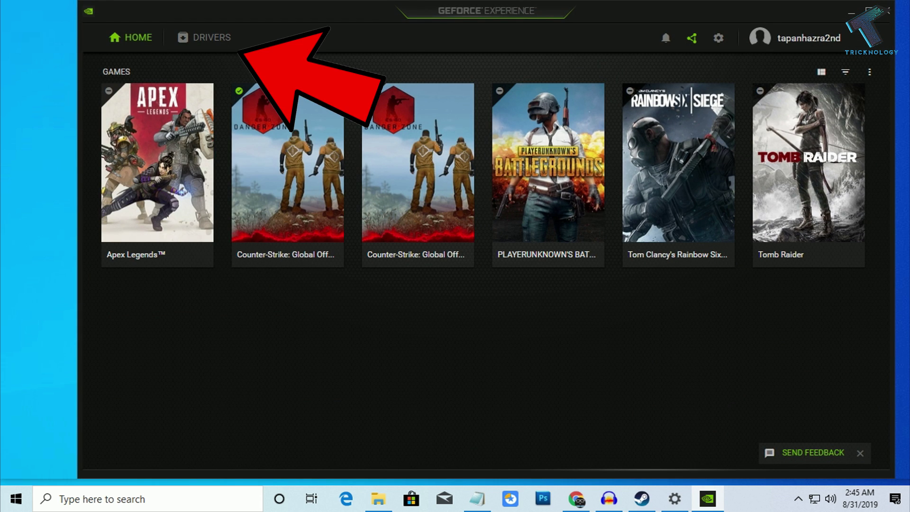
click(205, 37)
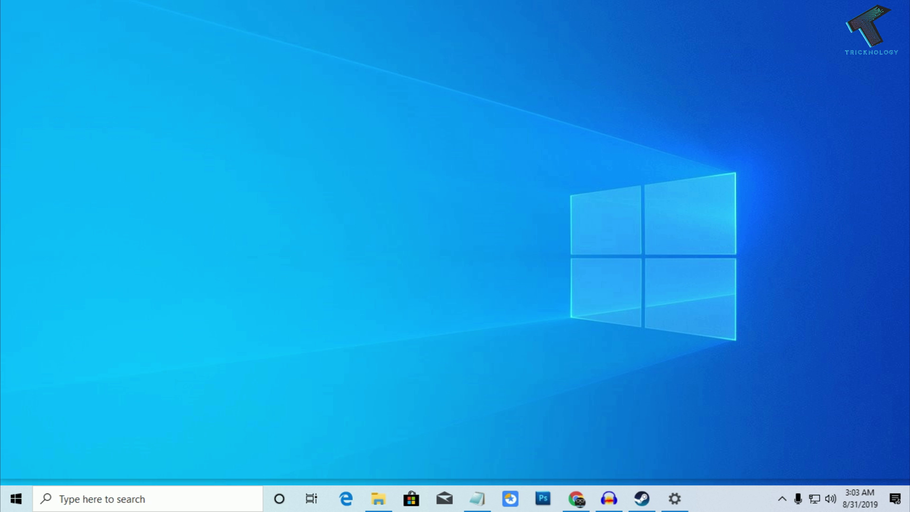
- Open the Performance Options dialog from the advanced system properties of This PC
click(378, 499)
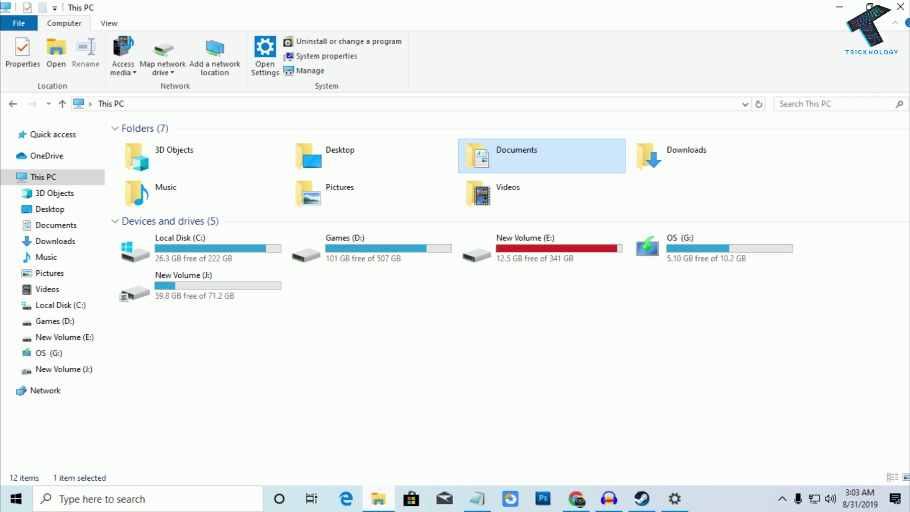
right_click(62, 175)
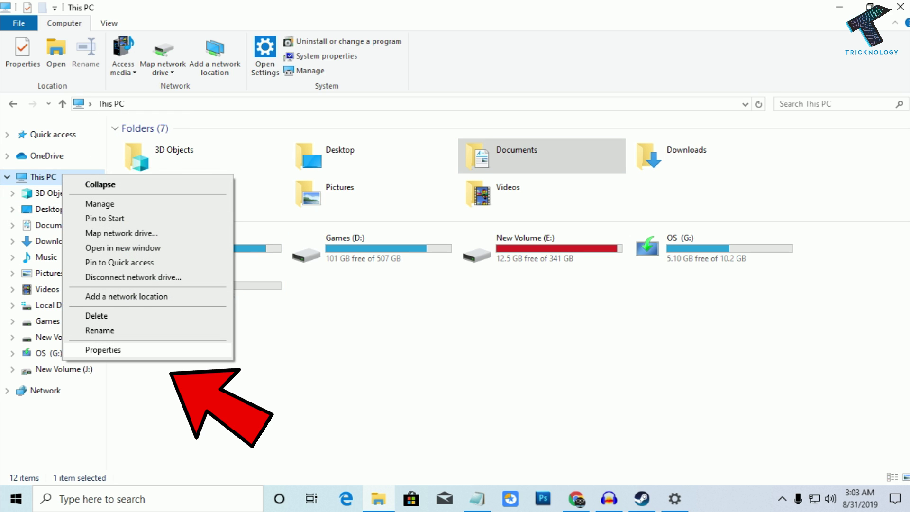
click(103, 350)
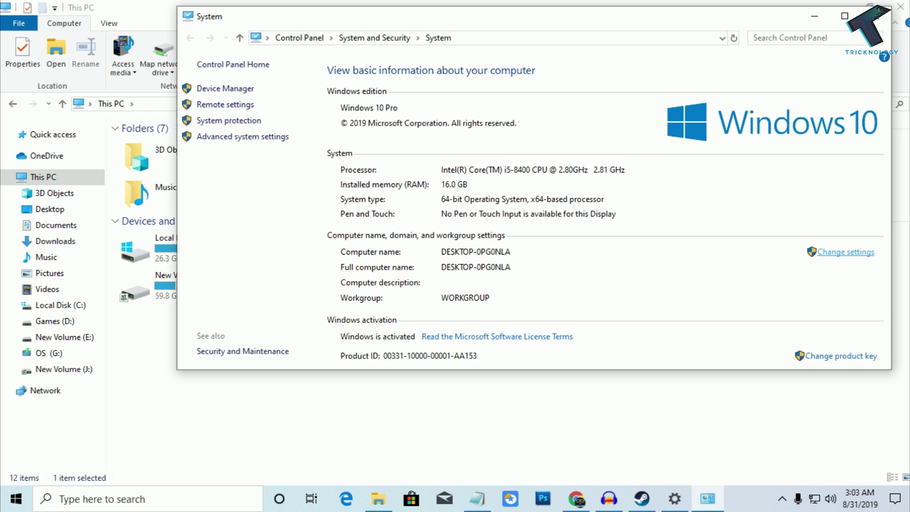
click(845, 252)
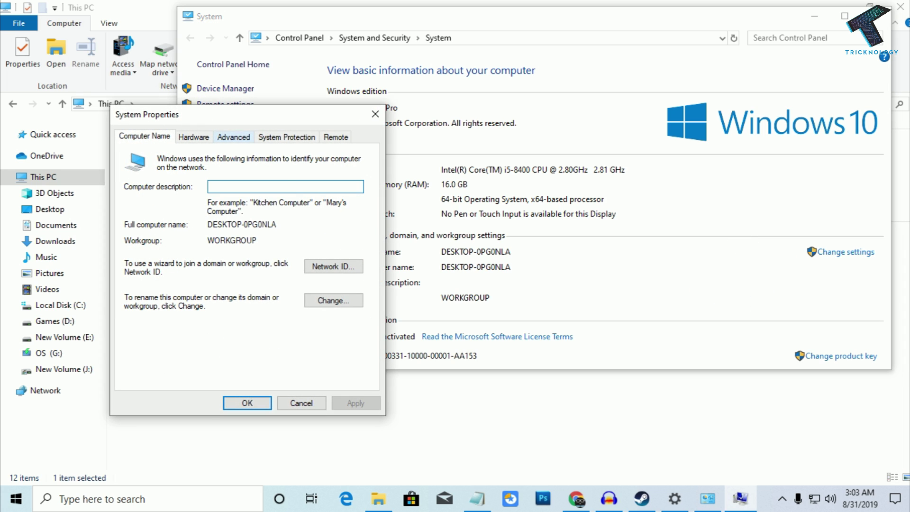
click(234, 136)
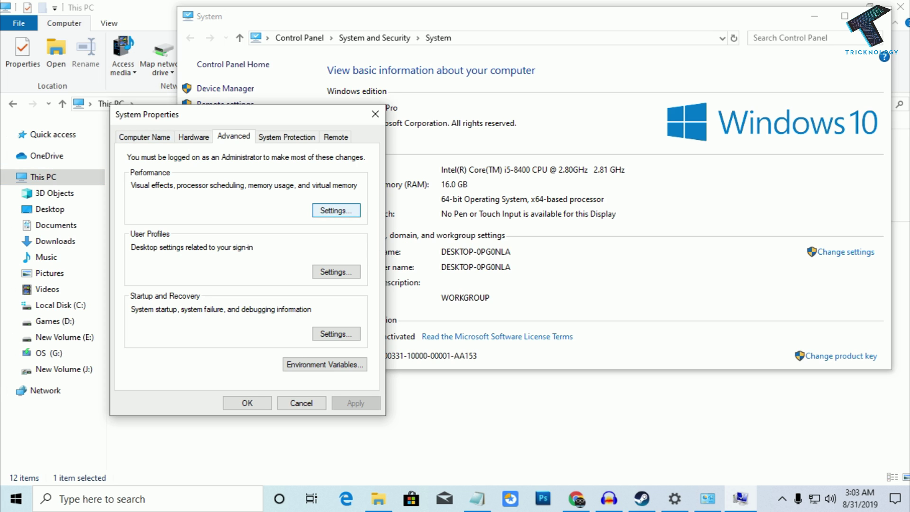
click(336, 210)
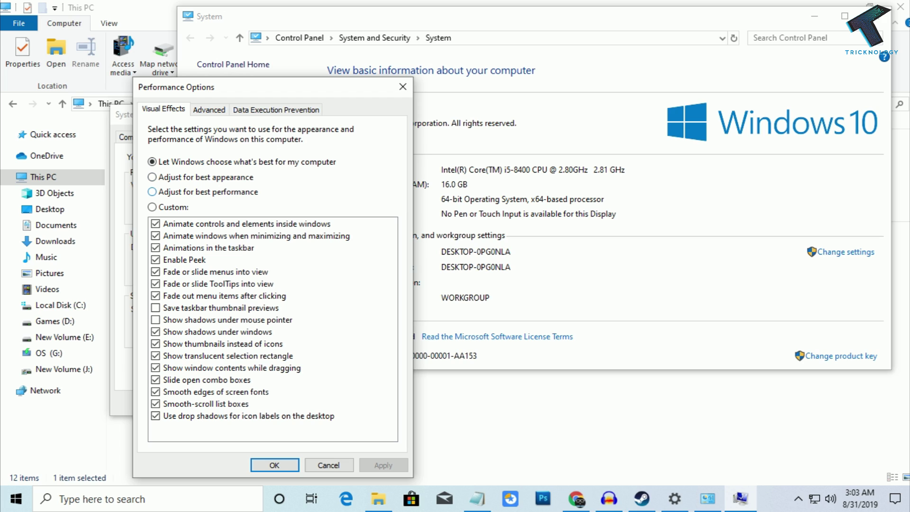
- Set the visual effects to "Adjust for best performance" and apply the change
click(152, 192)
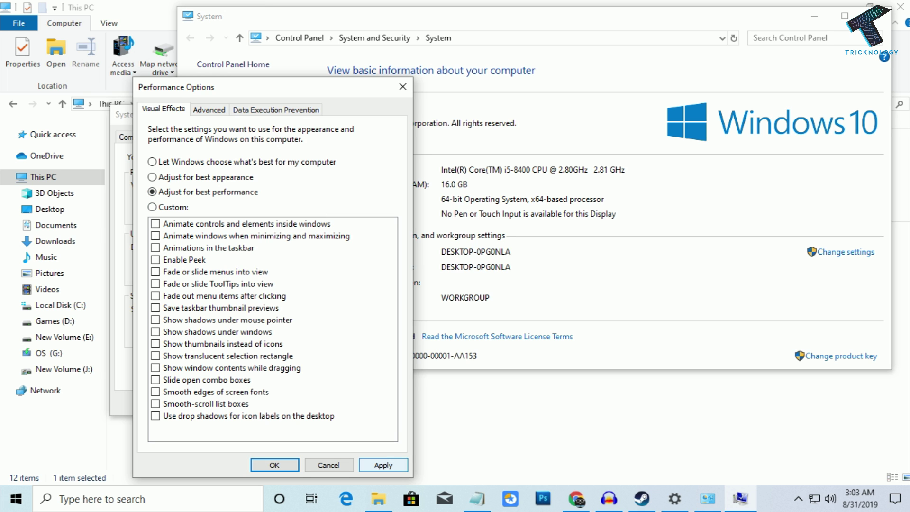
click(383, 465)
key(Return)
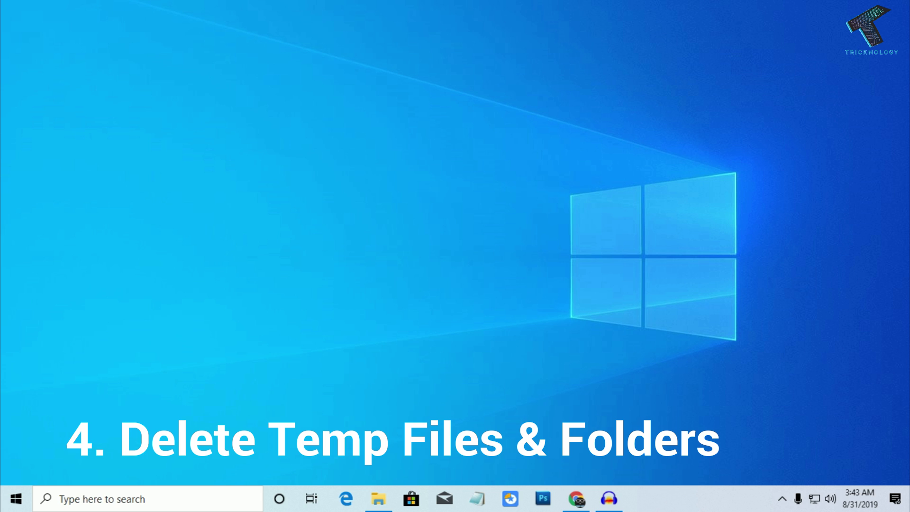
- Open the temporary files folder using %temp% and maximize its window
key(super)
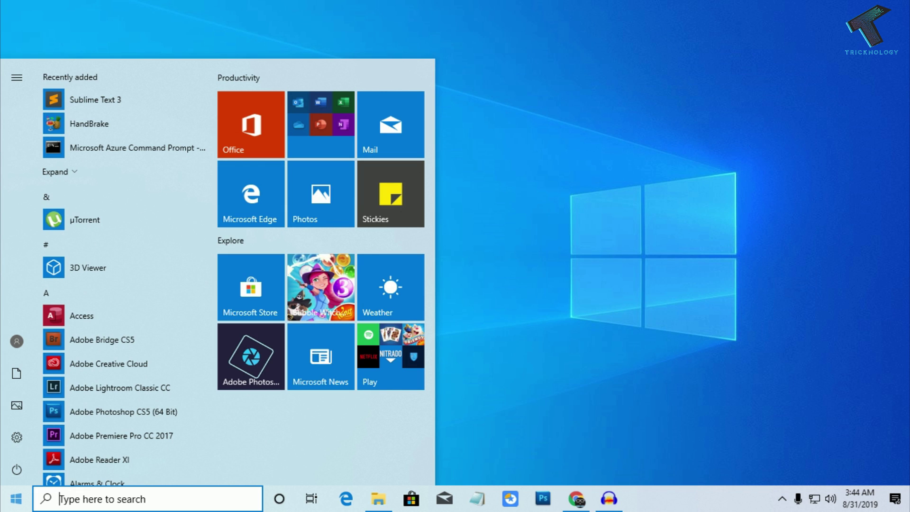
text(%tem)
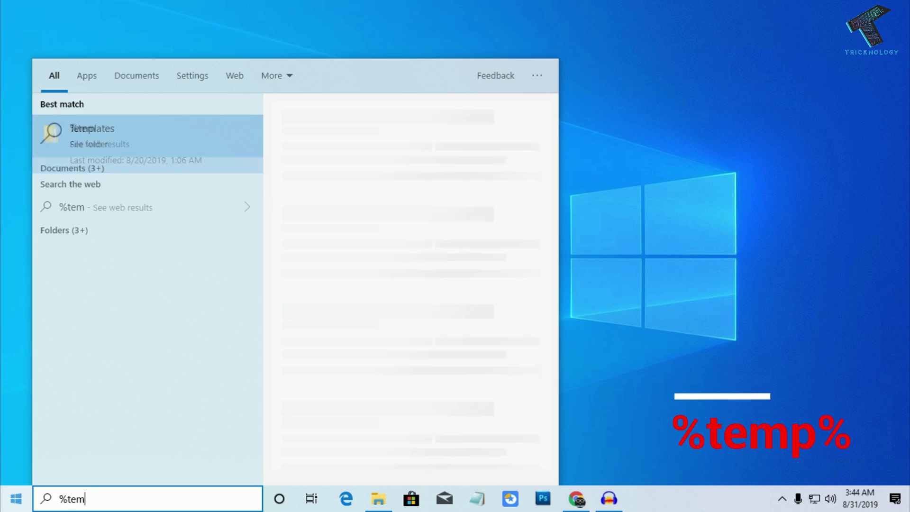
text(p%)
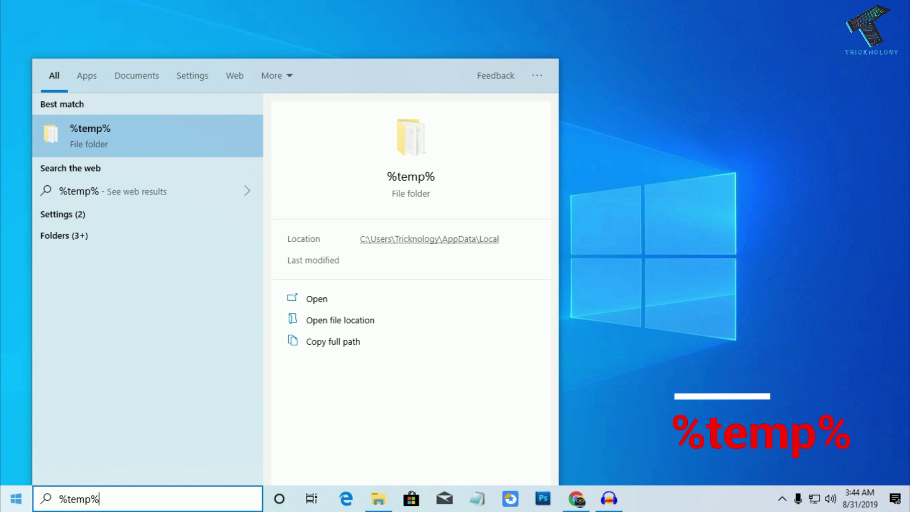
key(Return)
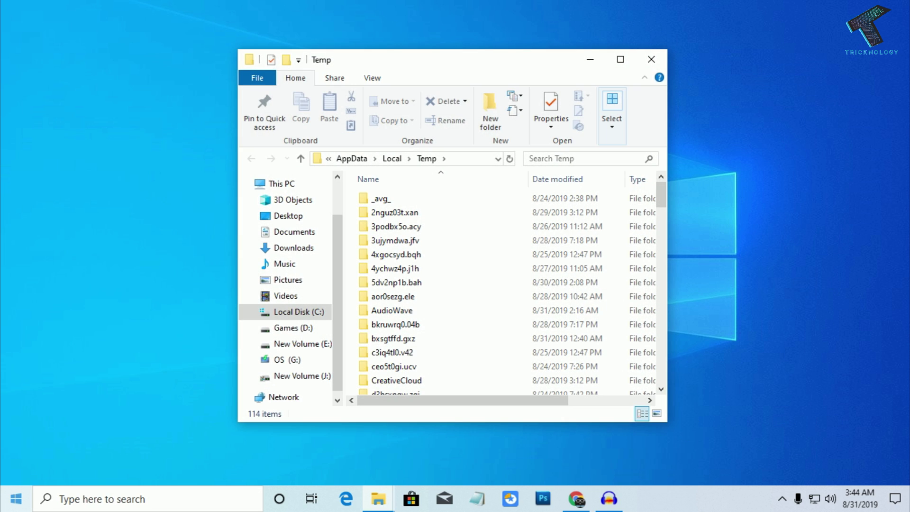
key(super+Up)
- Permanently delete all files and folders in the Temp folder
click(157, 228)
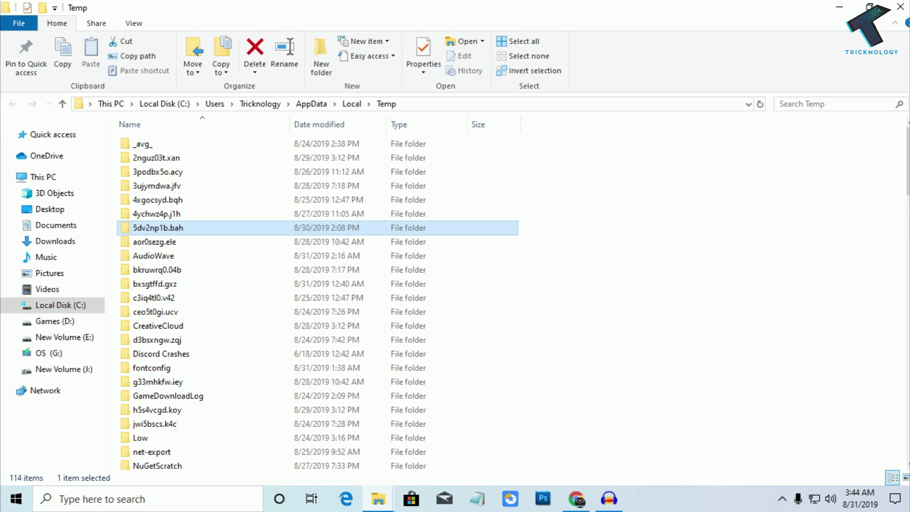
key(ctrl+a)
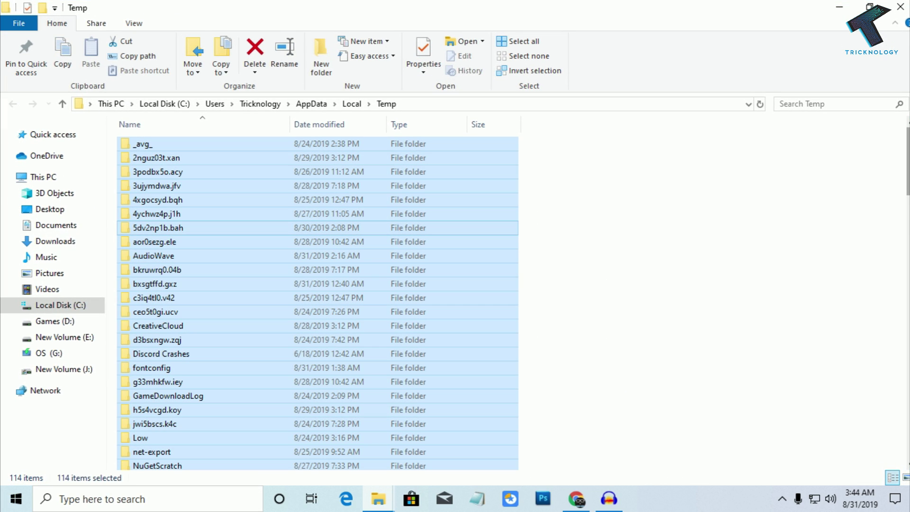
scroll(318, 303, down, 15)
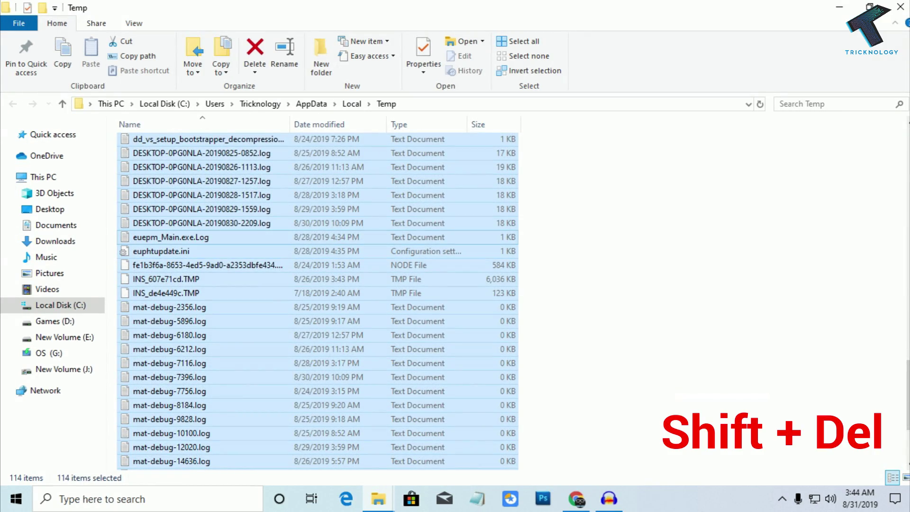
key(shift+Delete)
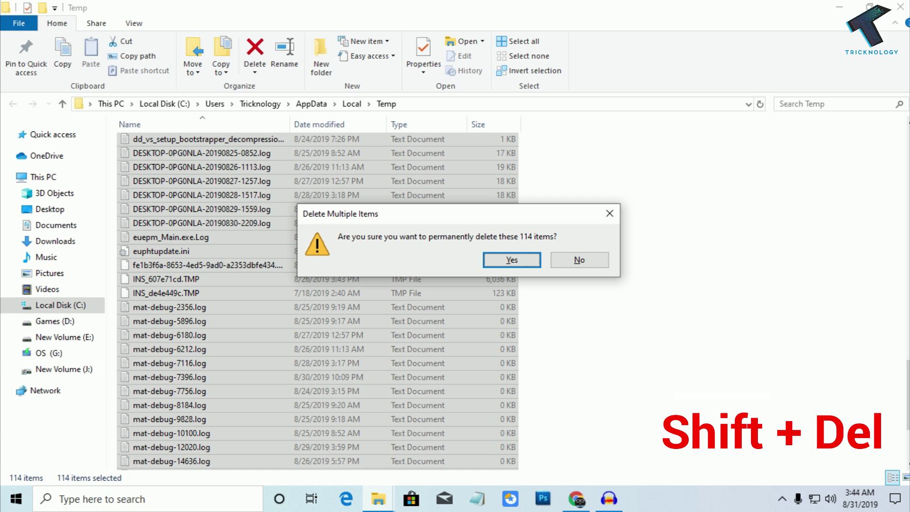
key(Return)
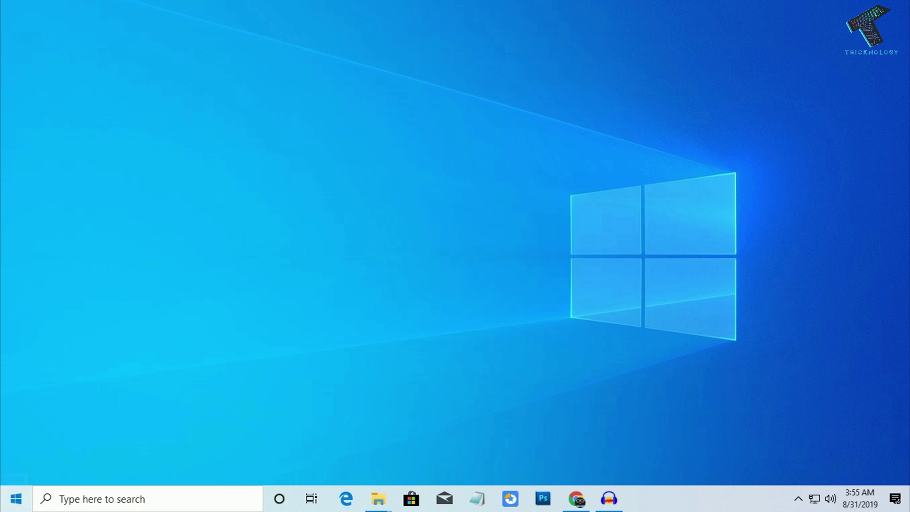
- Open the Apps & features page in Windows Settings
key(super)
click(16, 437)
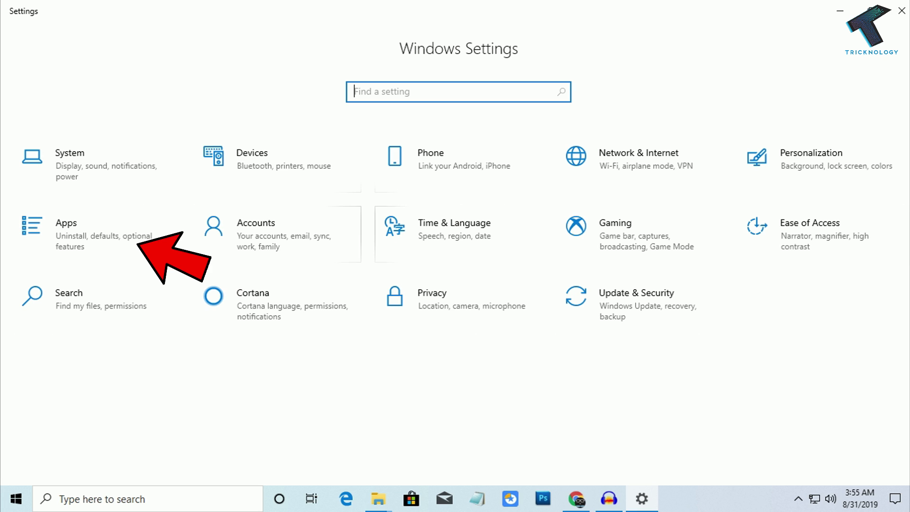
click(67, 228)
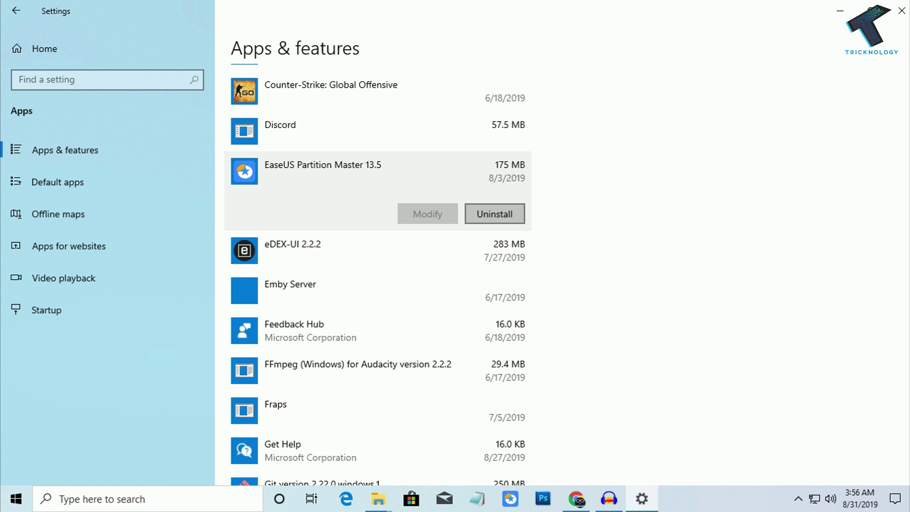
- Uninstall EaseUS Partition Master 13.5 and Emby Server, allowing both uninstallers to make changes to the device
key(Return)
key(Return)
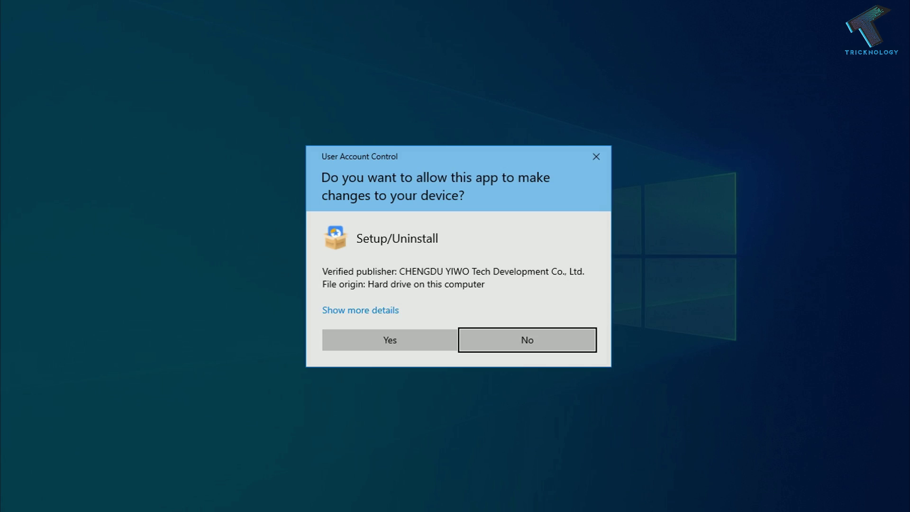
key(alt+y)
key(Return)
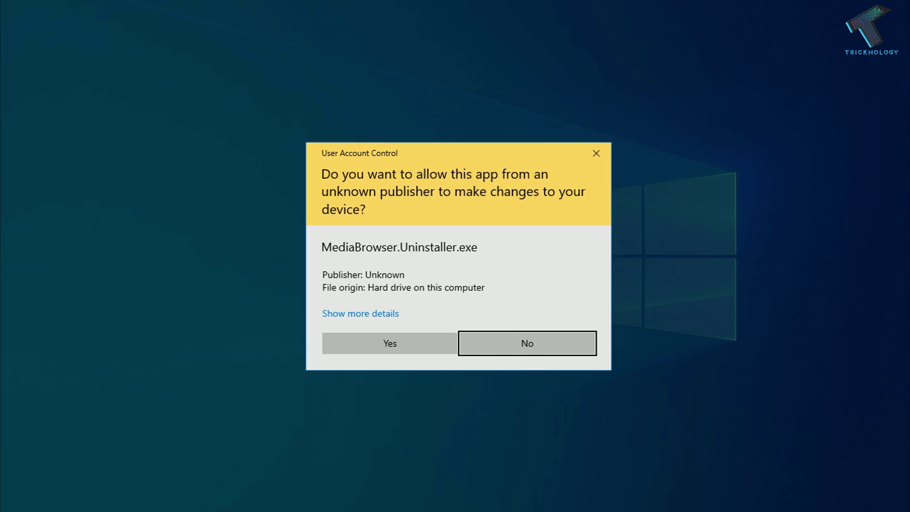
key(alt+y)
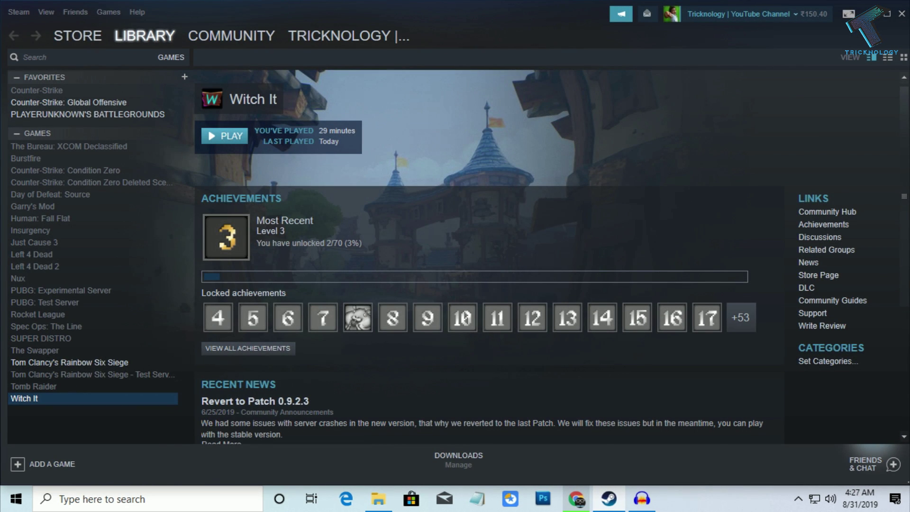
- In Steam, disable downloads during gameplay in the Downloads settings
click(19, 12)
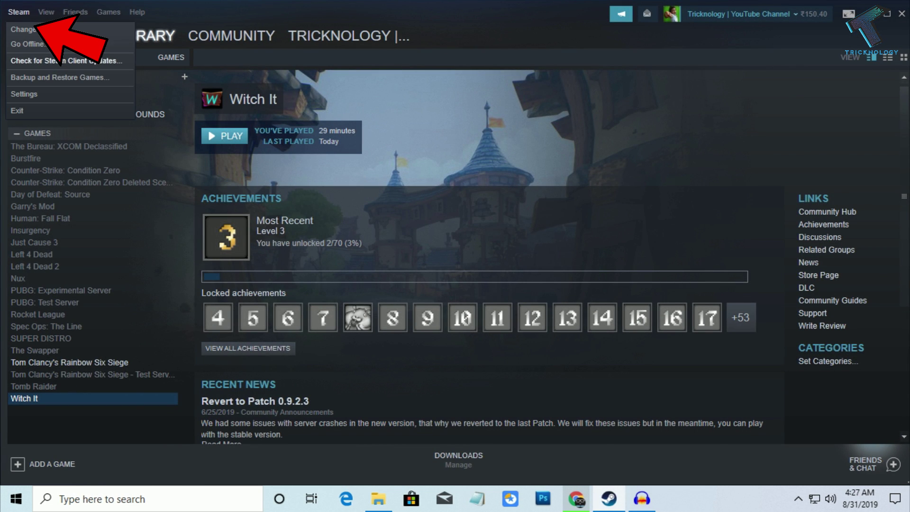
click(24, 94)
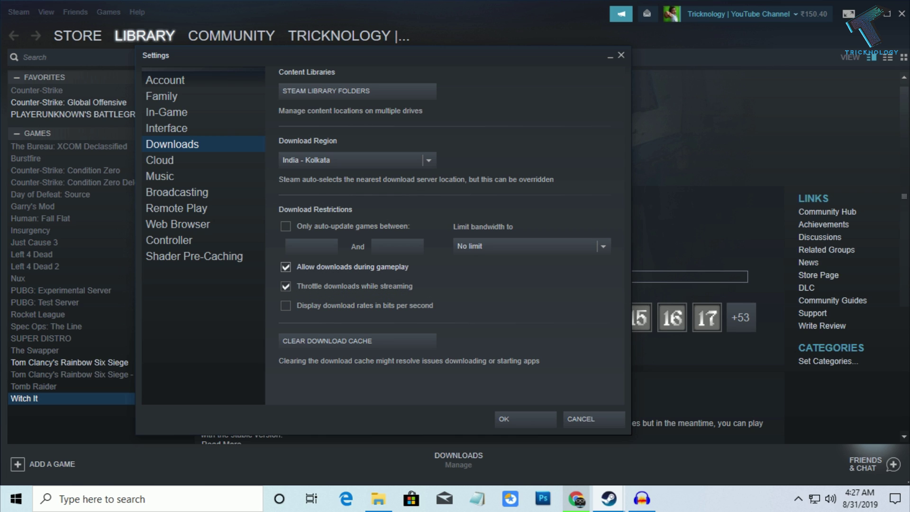
click(285, 267)
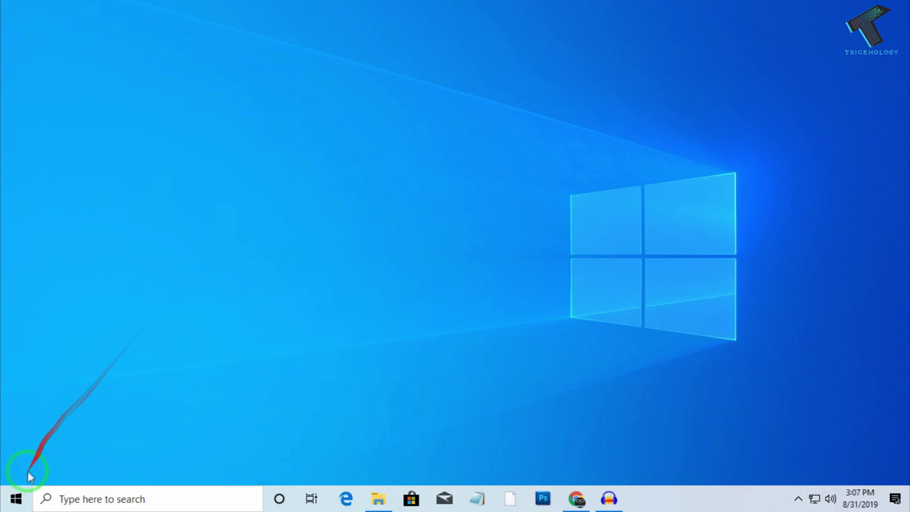
- Switch to Windows Settings and open the General page of the Privacy settings
click(18, 496)
click(17, 443)
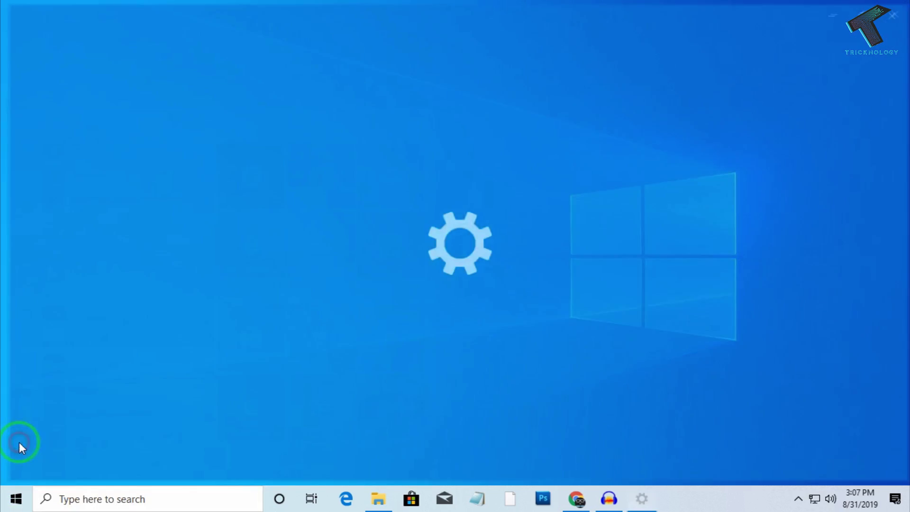
click(421, 311)
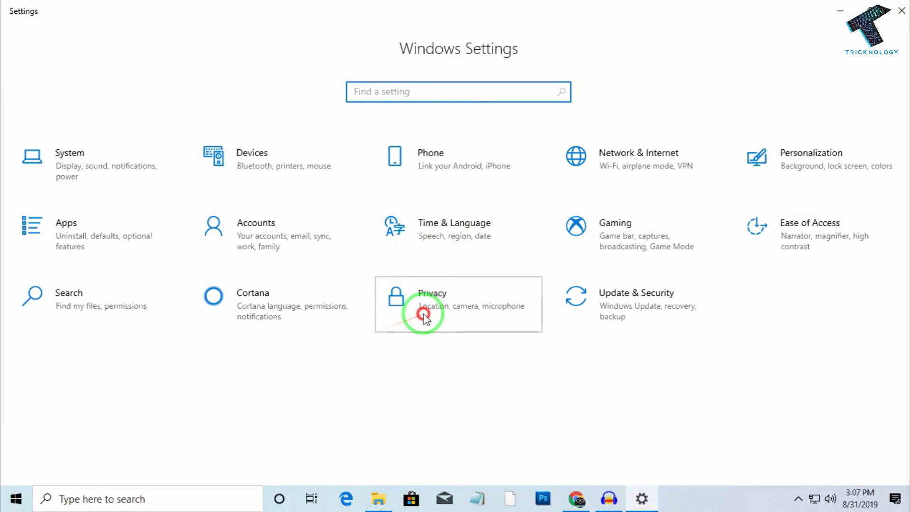
click(138, 183)
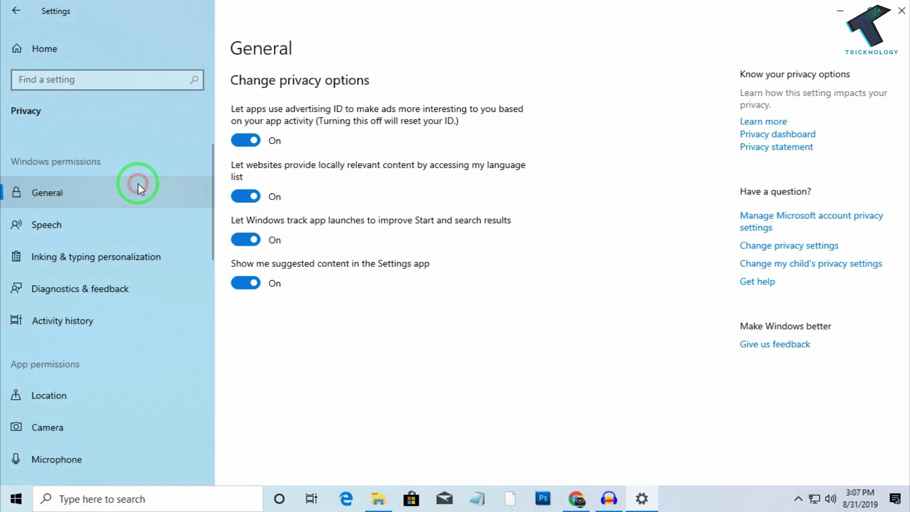
- Turn off the advertising ID, language list access, app launch tracking and suggested content privacy options
scroll(140, 184, down, 2)
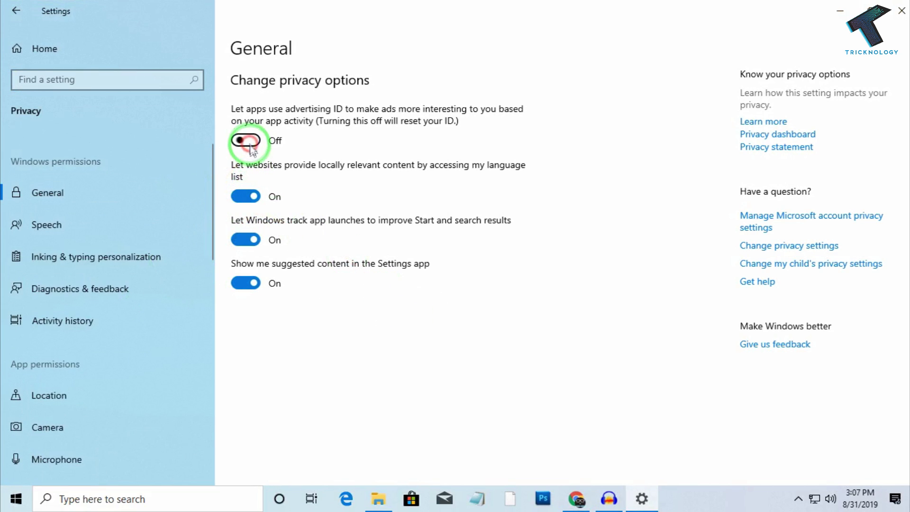
click(246, 196)
click(248, 238)
click(247, 281)
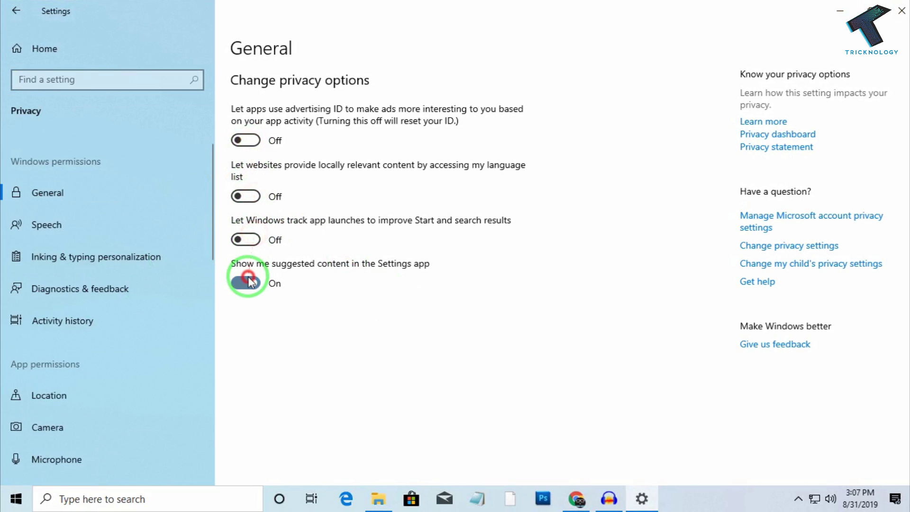
- Turn off online speech recognition and apps' access to the location
click(90, 240)
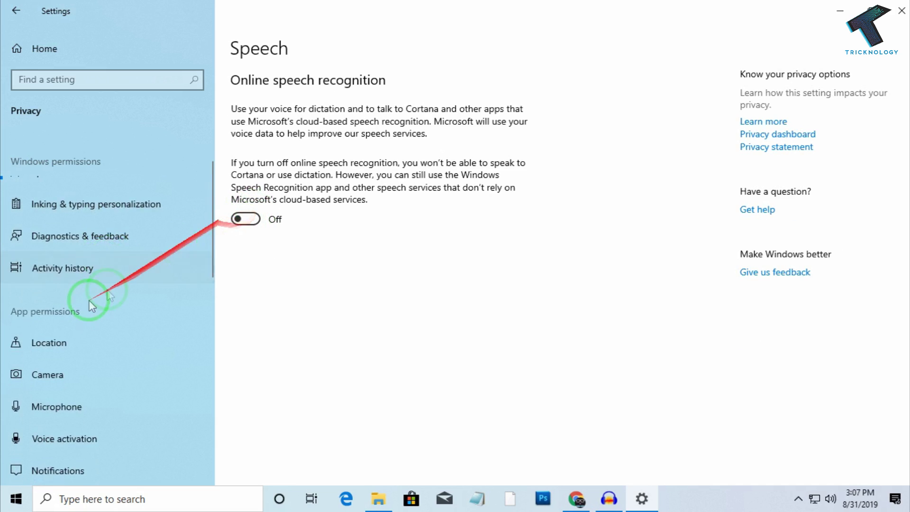
click(81, 342)
scroll(269, 407, down, 3)
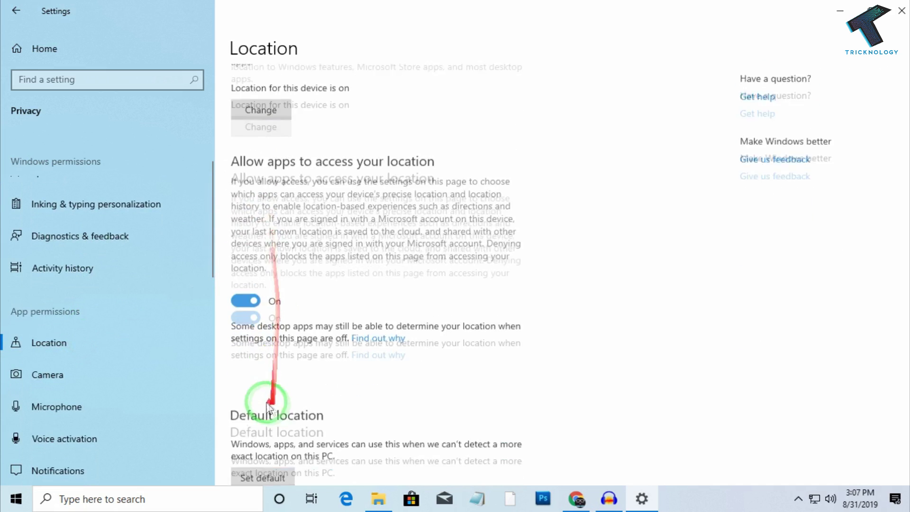
click(243, 269)
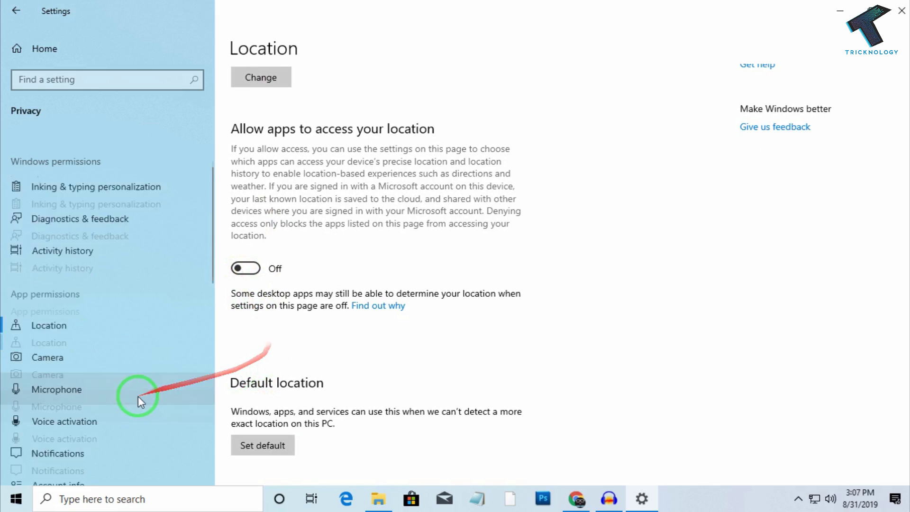
- Turn off apps' access to the camera
click(126, 319)
click(246, 315)
scroll(226, 345, down, 3)
scroll(136, 374, down, 2)
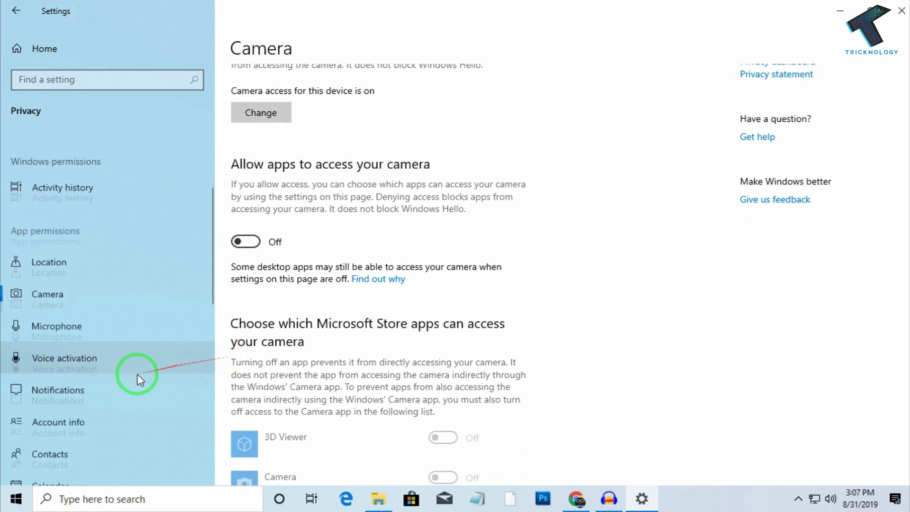
- Turn off microphone access for the Camera, Feedback Hub and Microsoft Edge apps
click(122, 317)
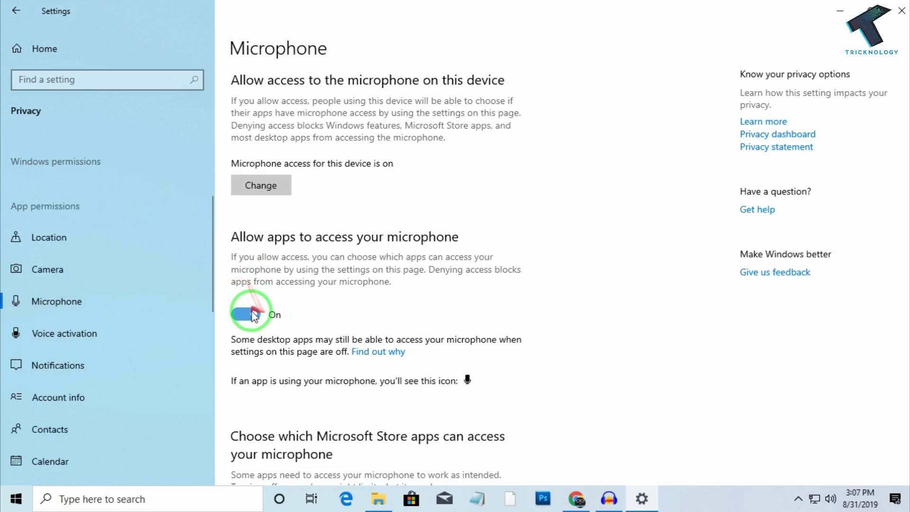
scroll(301, 335, down, 10)
scroll(306, 334, up, 3)
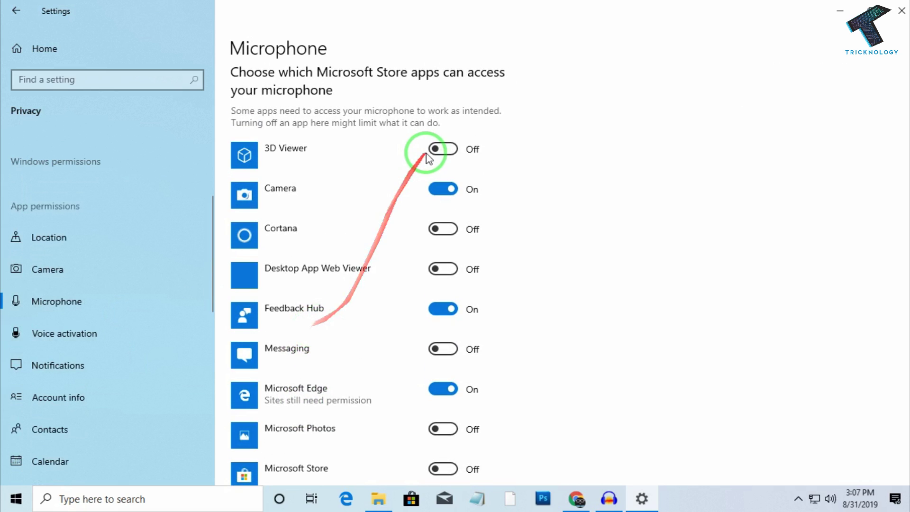
drag(433, 200, 474, 290)
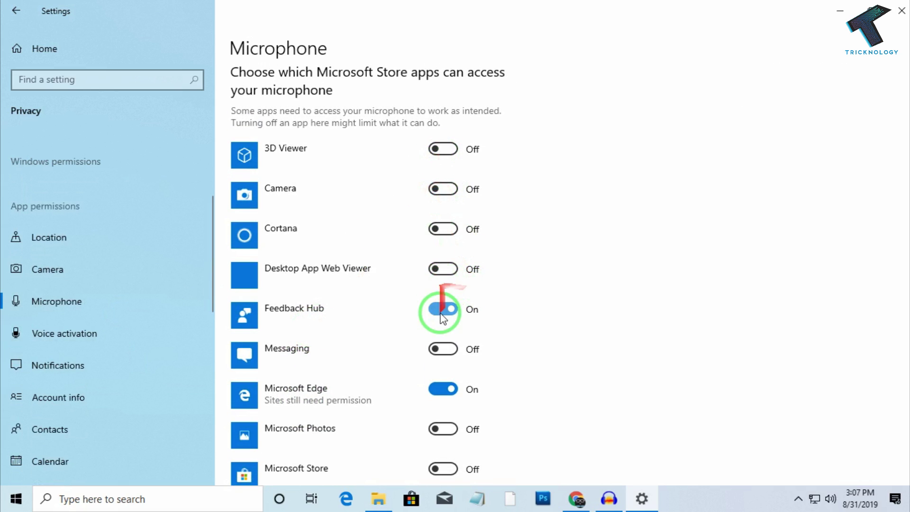
scroll(443, 315, down, 3)
drag(444, 242, 448, 353)
drag(450, 323, 450, 386)
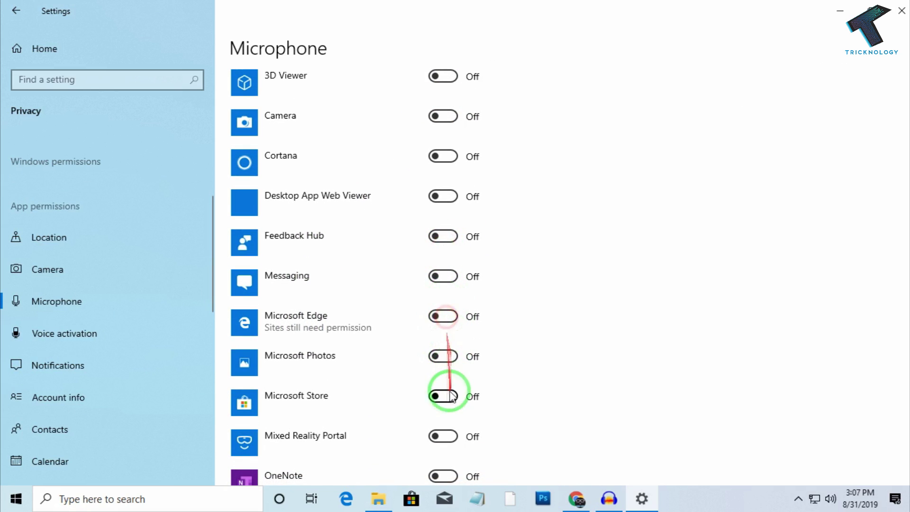
scroll(406, 389, down, 6)
click(446, 169)
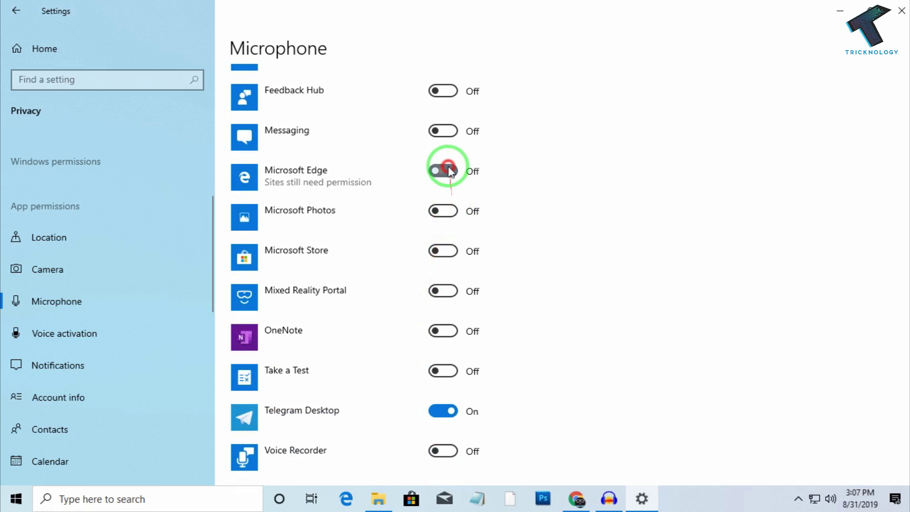
- Review the desktop apps that are allowed to access the microphone
scroll(451, 326, down, 18)
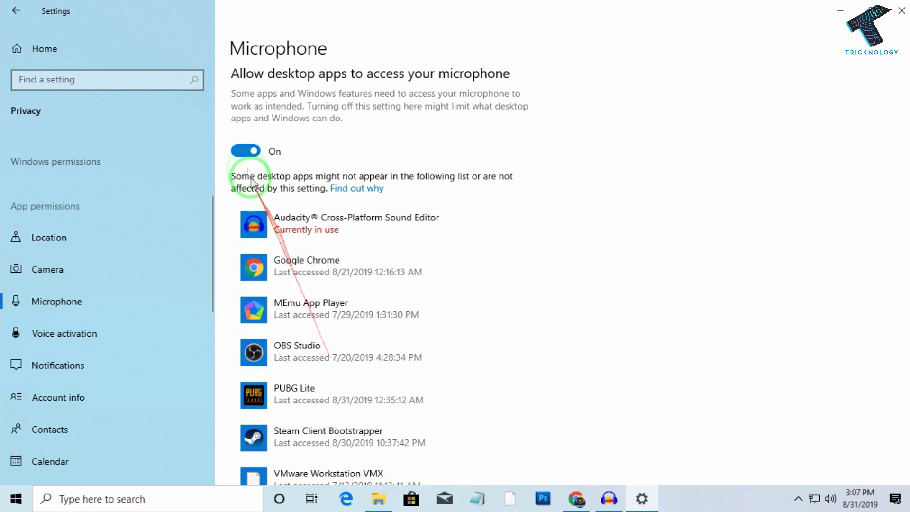
scroll(377, 194, up, 3)
scroll(277, 285, down, 4)
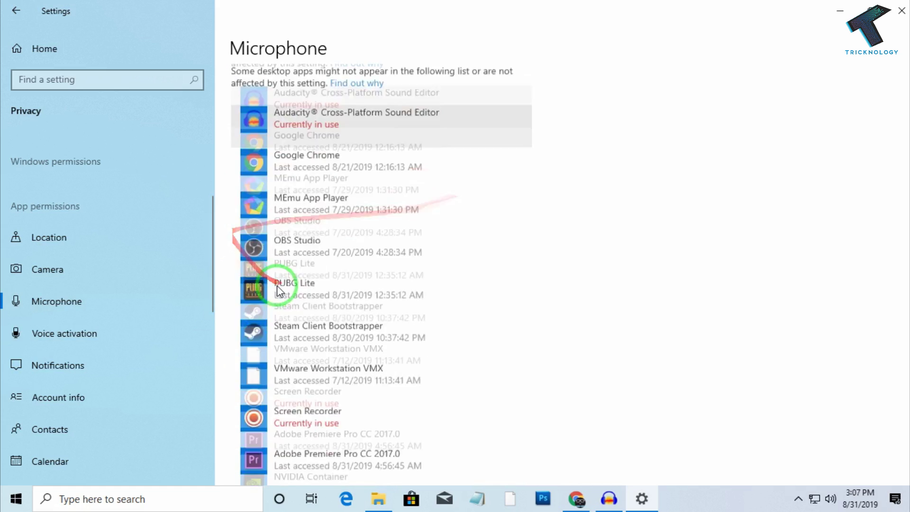
scroll(277, 285, up, 3)
scroll(90, 398, down, 1)
- Turn off apps' access to account info
click(95, 344)
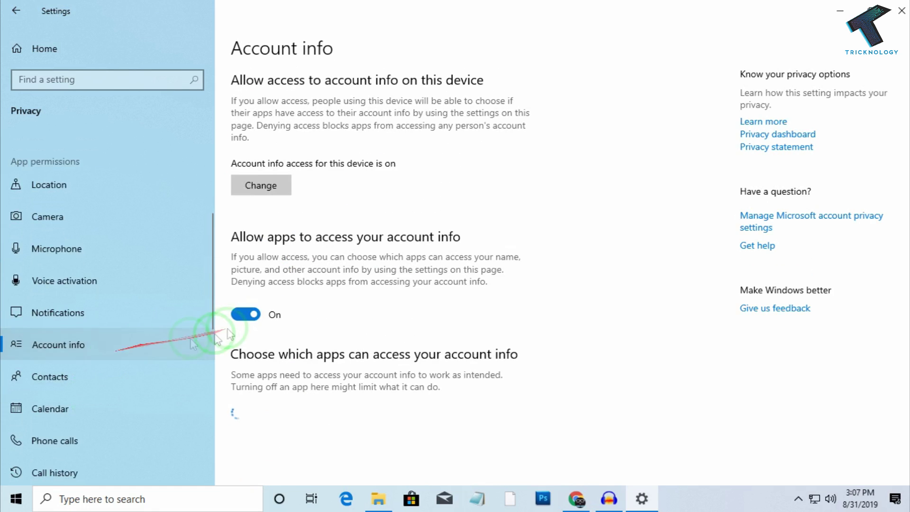
click(244, 313)
scroll(285, 319, down, 2)
click(246, 229)
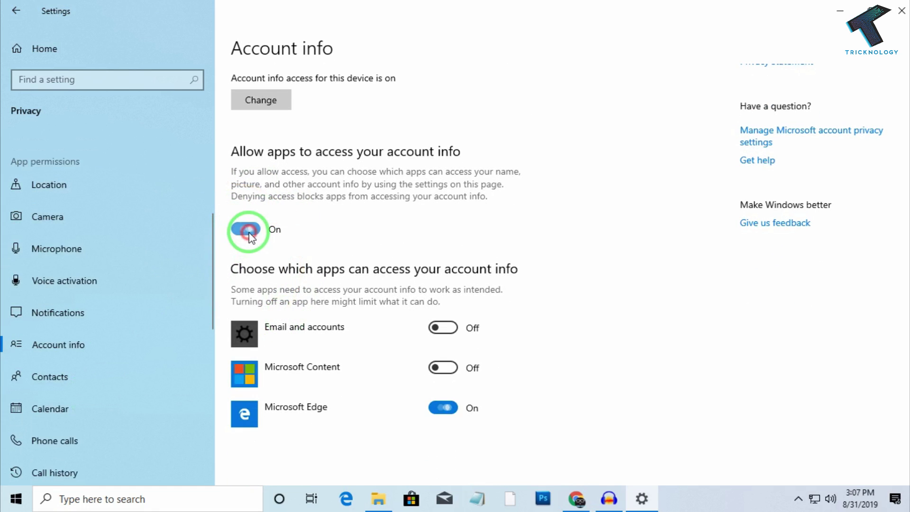
click(245, 229)
- Turn off apps' permission to make phone calls
click(126, 308)
scroll(124, 353, down, 1)
click(123, 354)
scroll(123, 353, down, 1)
click(118, 337)
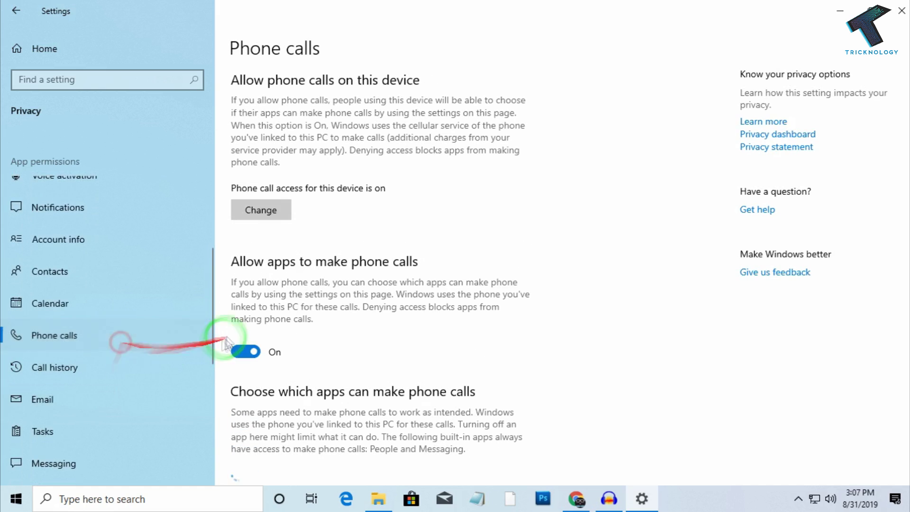
click(245, 302)
- Turn off apps' access to email and their permission to read or send messages
scroll(101, 396, down, 1)
click(71, 345)
click(245, 302)
scroll(76, 374, down, 1)
click(75, 372)
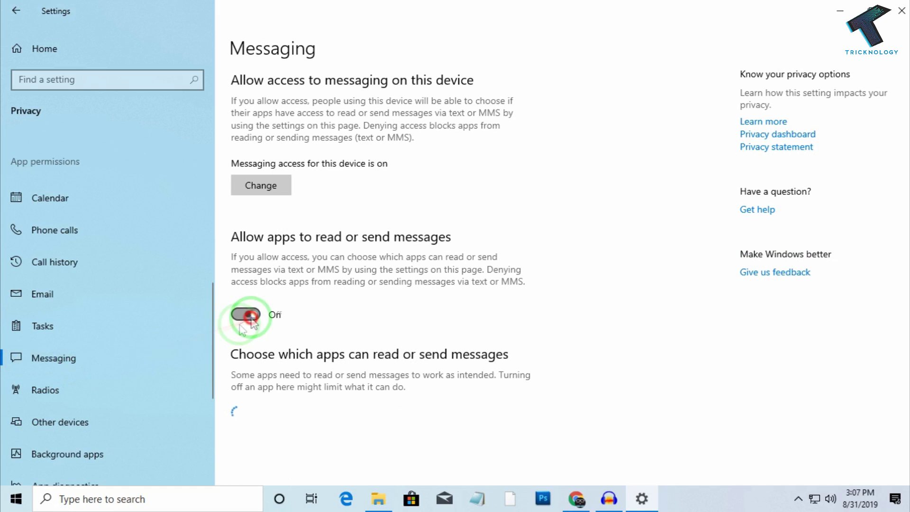
click(245, 302)
- Turn off apps' control of radios and their access to diagnostic info about other apps
scroll(142, 360, down, 1)
click(190, 336)
click(245, 302)
scroll(126, 361, down, 2)
click(120, 342)
click(245, 338)
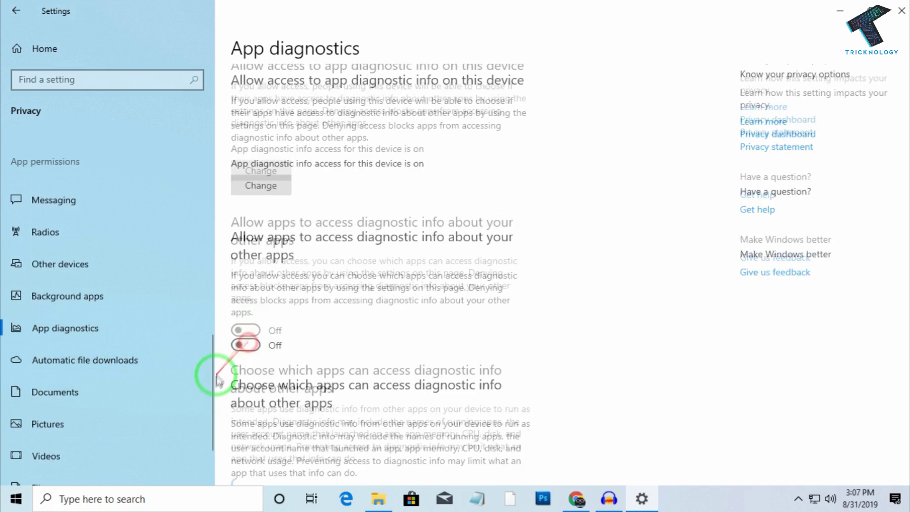
- Turn off apps' access to the pictures and videos libraries
scroll(121, 379, down, 2)
click(122, 429)
click(245, 327)
click(109, 381)
click(245, 340)
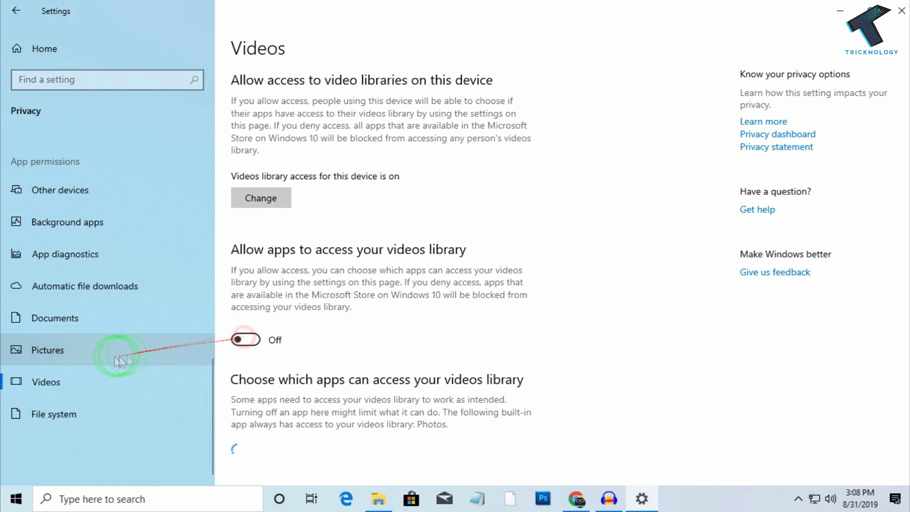
- Turn off apps' access to the pictures and documents libraries
click(122, 349)
click(245, 339)
click(162, 317)
click(245, 339)
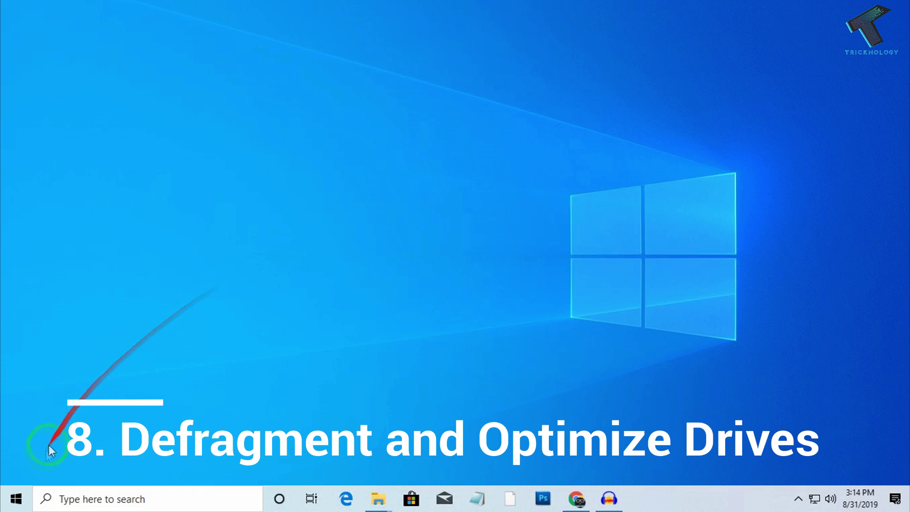
- Search Windows for "defragment" and open the Defragment and Optimize Drives app
click(19, 498)
text(de)
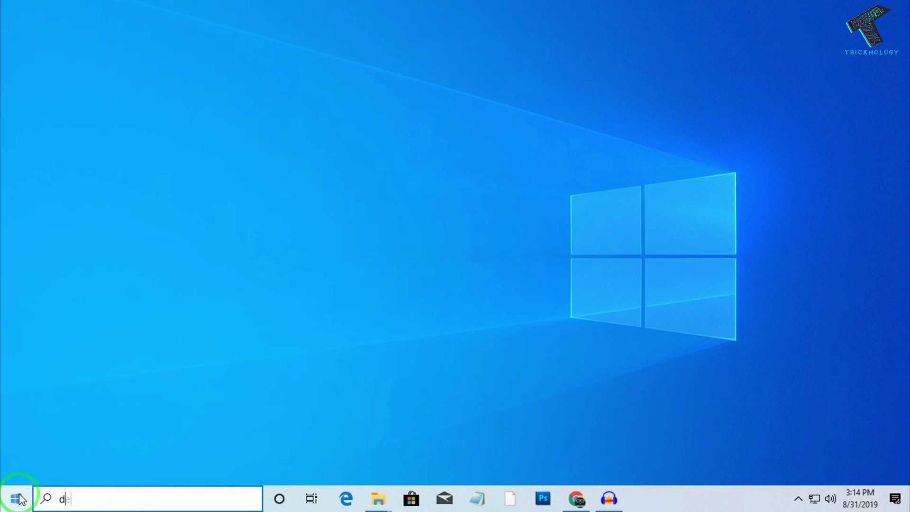
text(fragment)
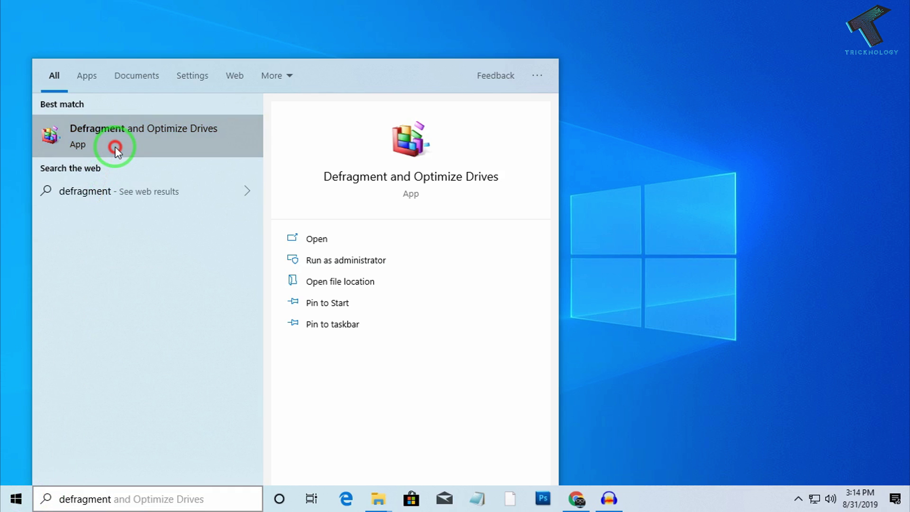
click(115, 148)
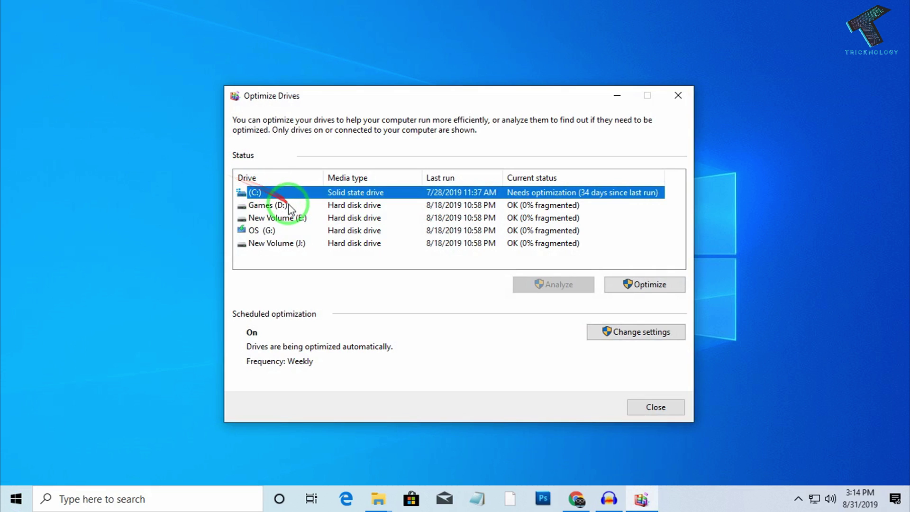
- Optimize the solid state drive (C:)
click(291, 205)
click(278, 192)
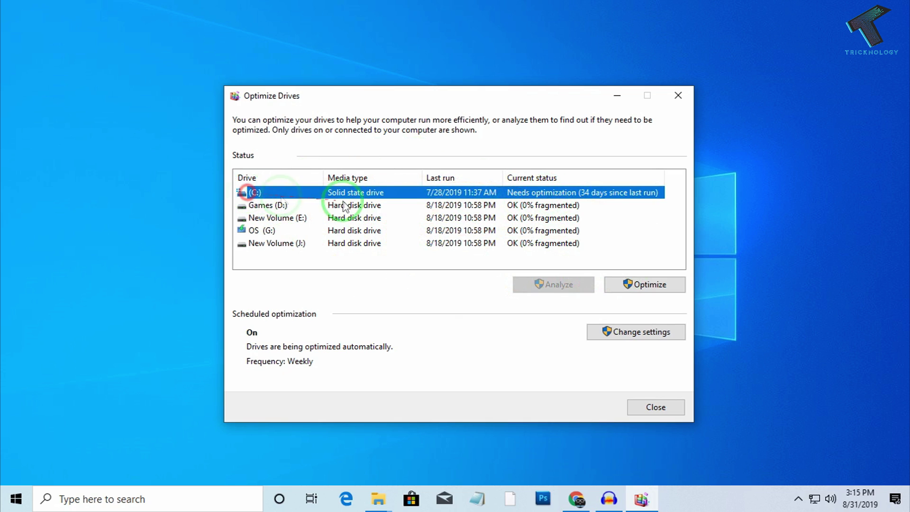
click(657, 288)
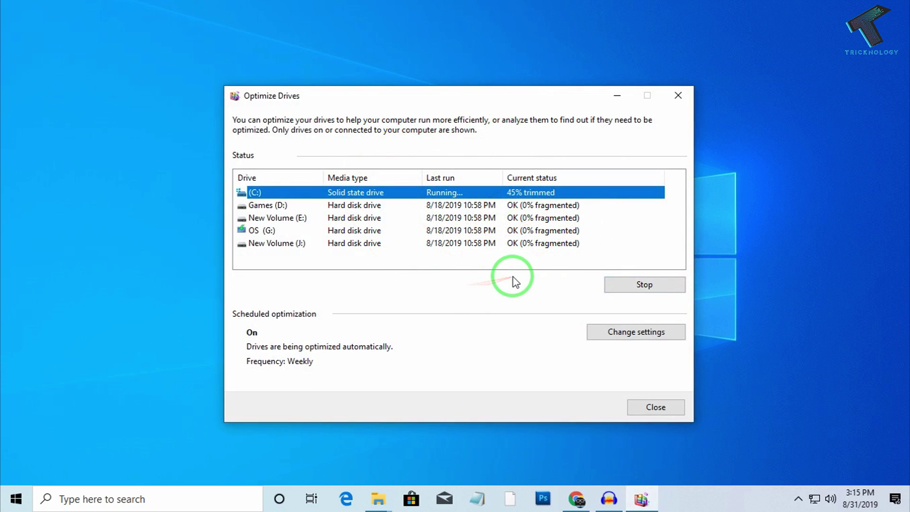
drag(523, 100, 507, 79)
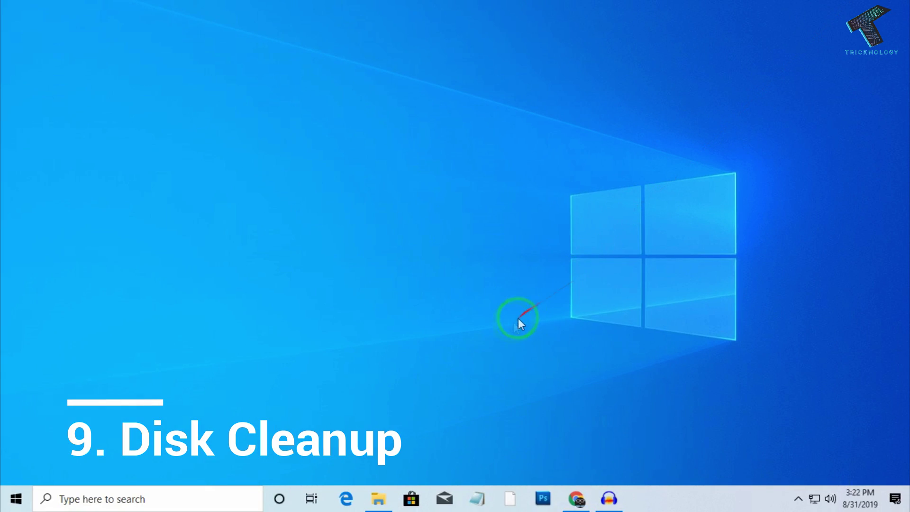
- Open Disk Cleanup from the properties of Local Disk (C:) in File Explorer and review the list of files to delete
click(380, 499)
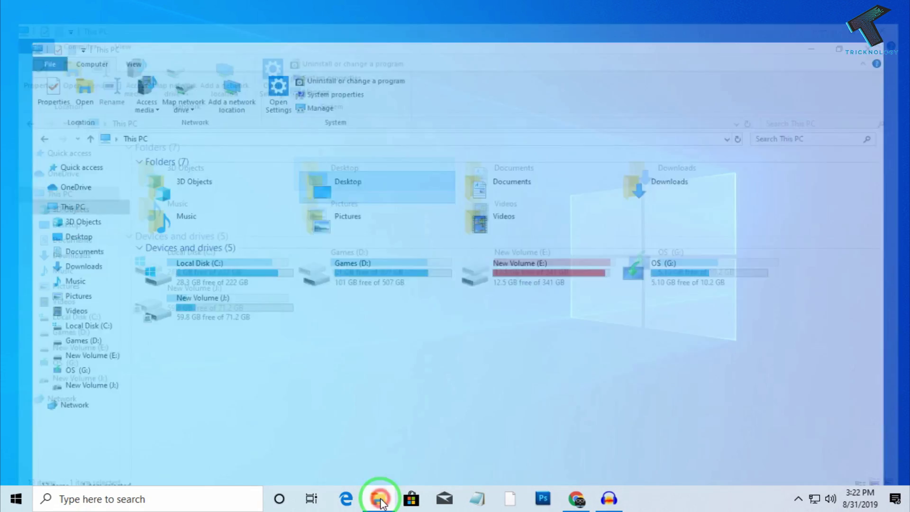
right_click(199, 257)
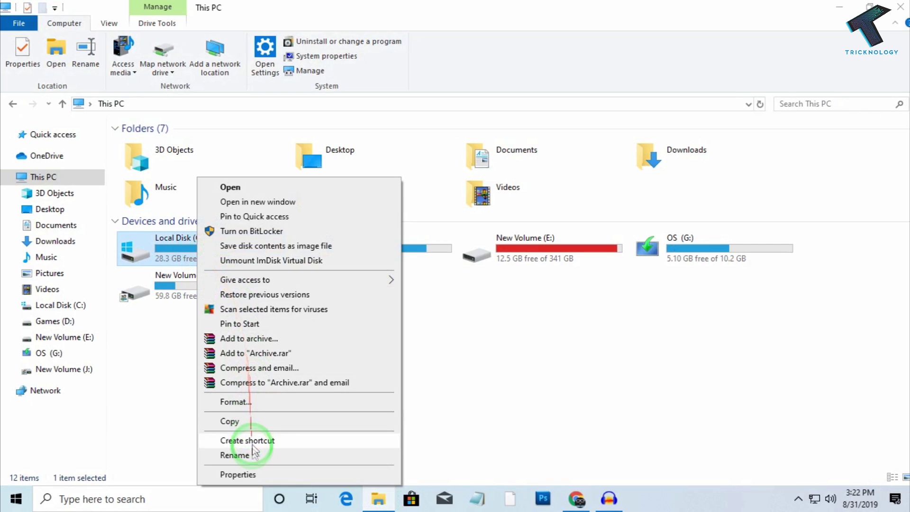
click(251, 475)
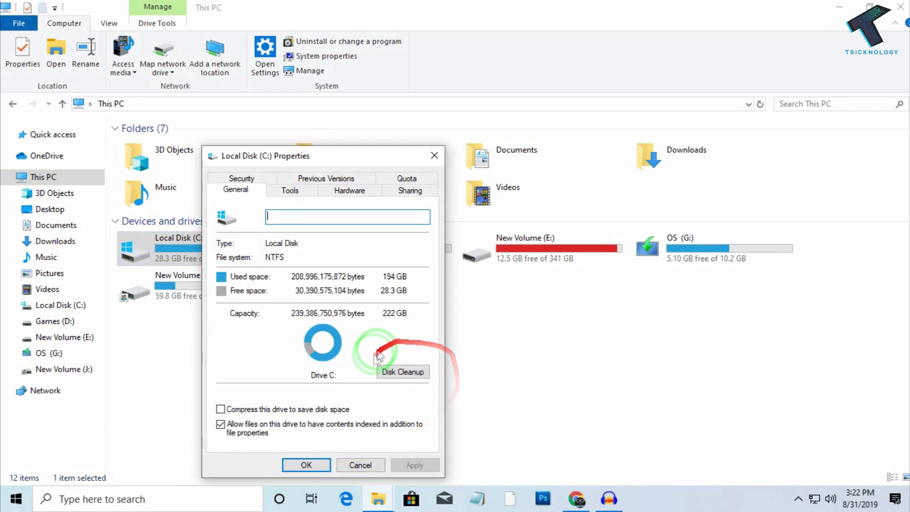
click(407, 377)
drag(345, 211, 346, 234)
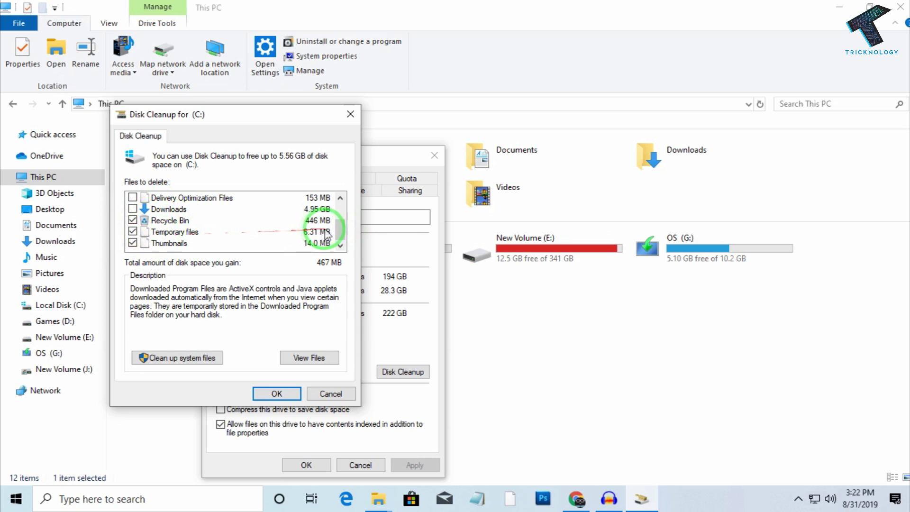
drag(340, 231, 349, 203)
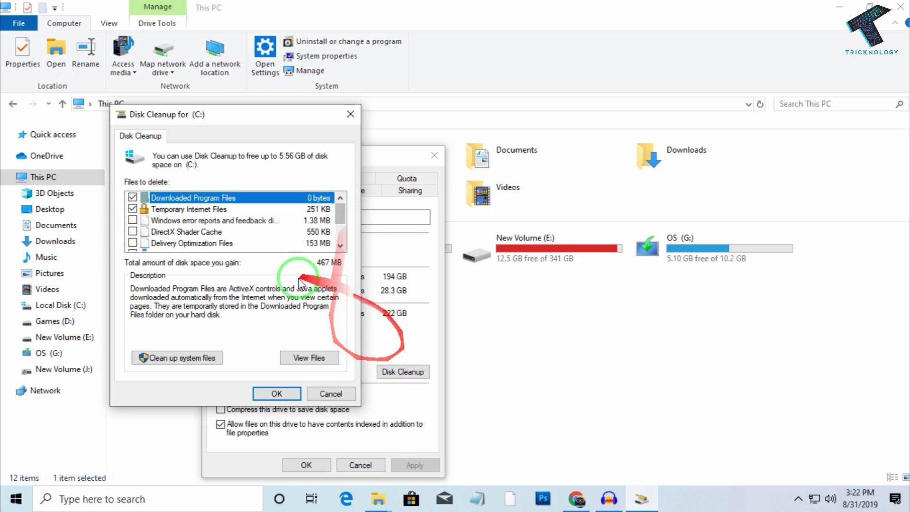
- Run the system files cleanup for C: with the default selection, permanently delete the files and close the drive properties
click(167, 358)
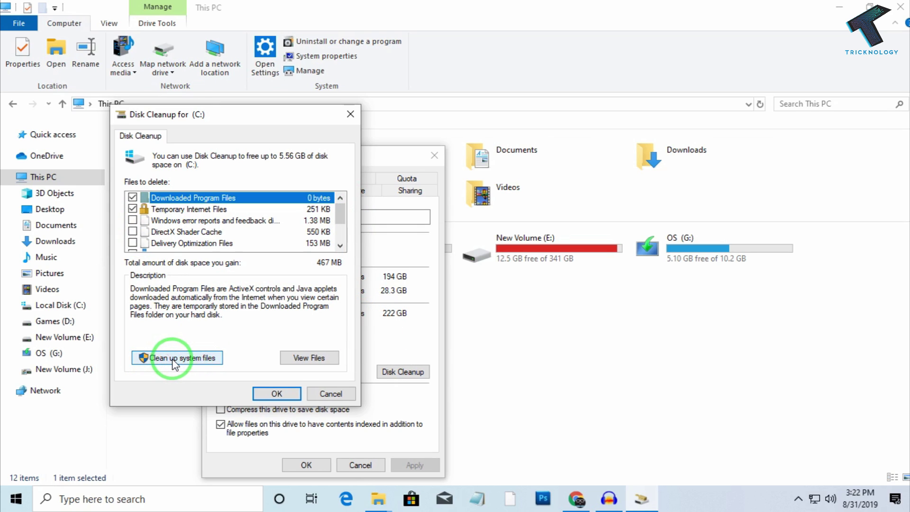
click(173, 360)
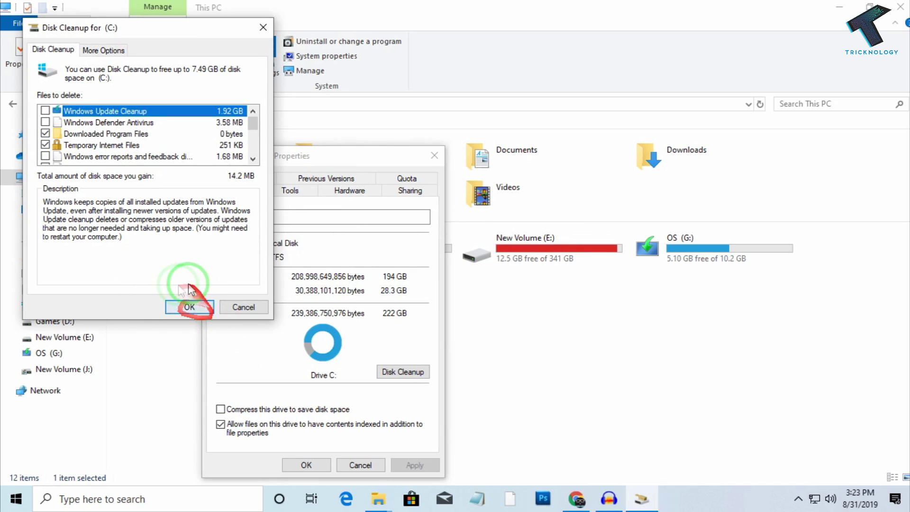
click(191, 308)
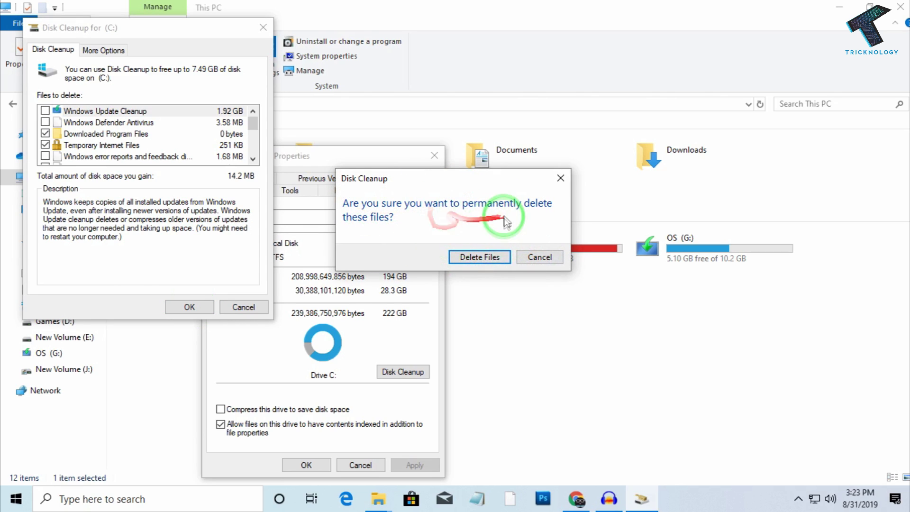
click(479, 261)
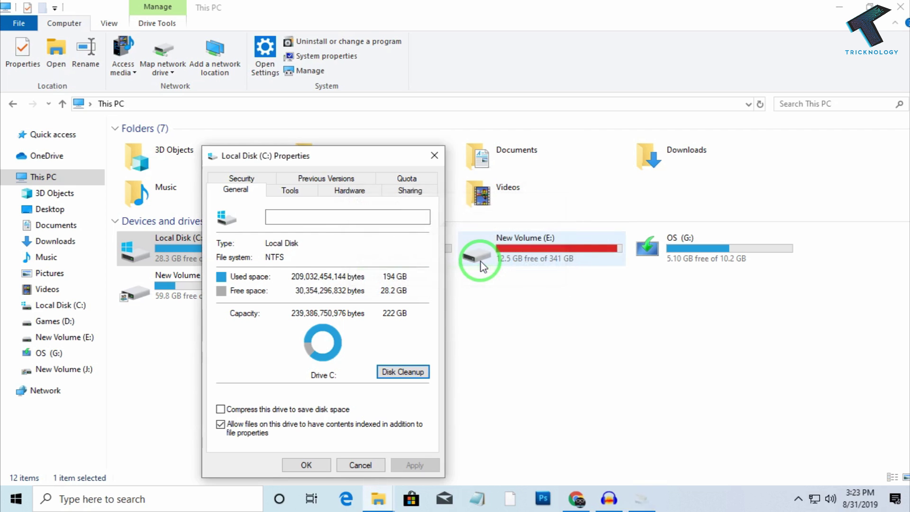
click(314, 466)
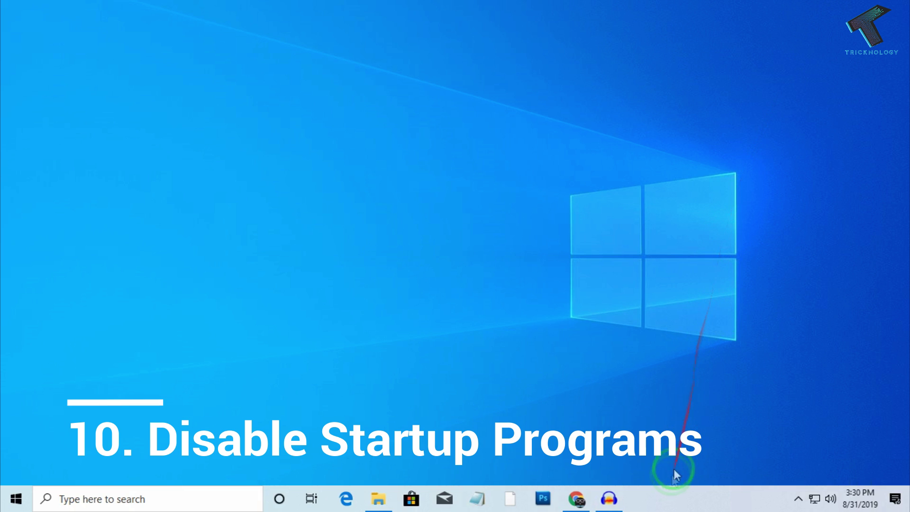
- Open Task Manager, also launching it with the Run command taskmgr
right_click(663, 495)
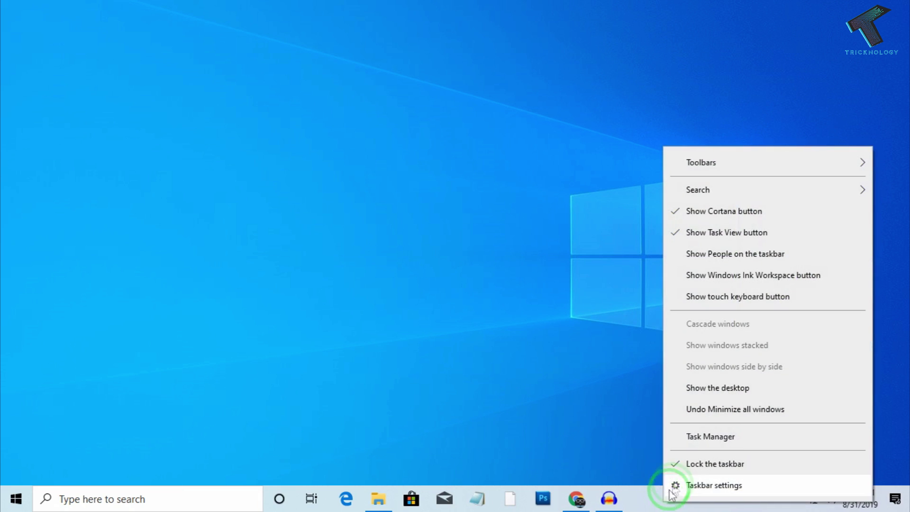
click(714, 438)
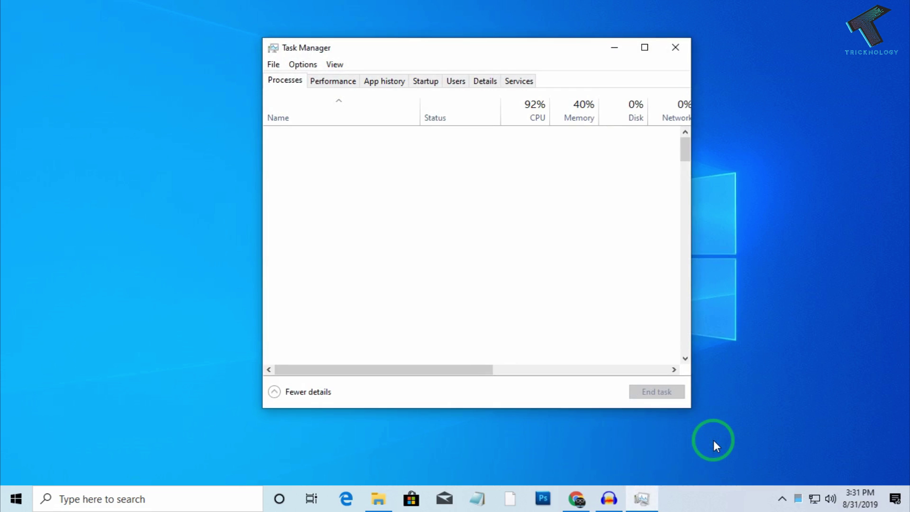
key(super+r)
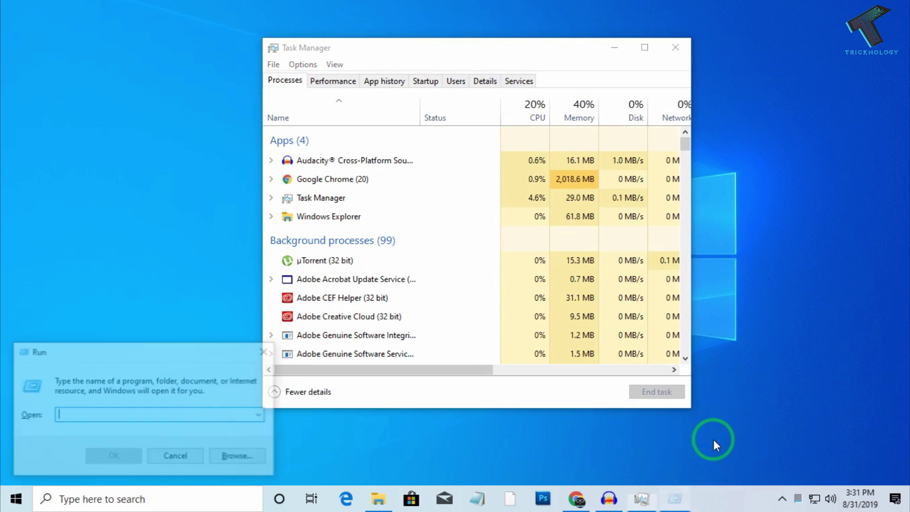
text(taskmgr)
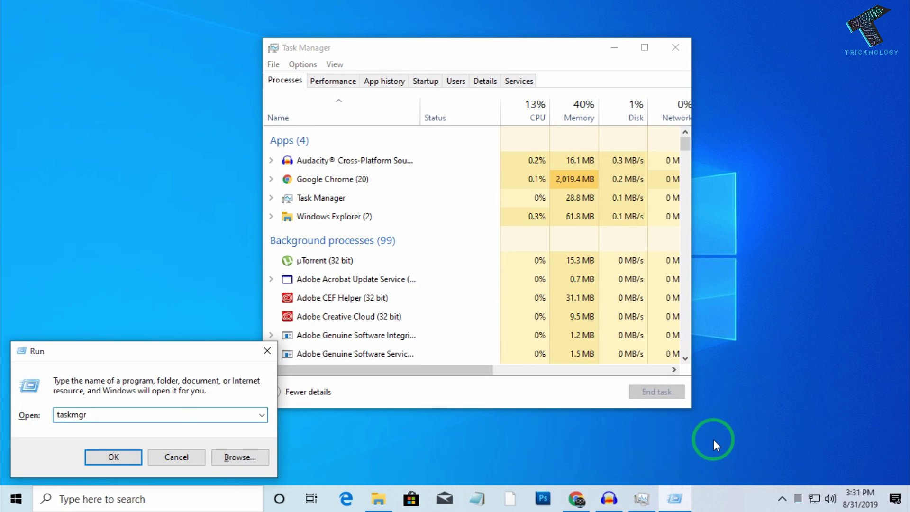
click(99, 458)
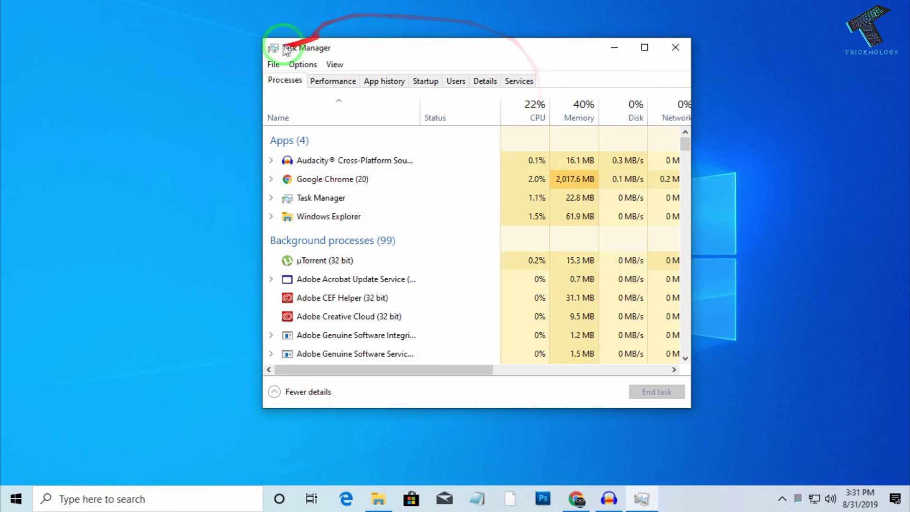
- Disable µTorrent and Adobe Creative Cloud in Task Manager's list of startup programs
click(425, 82)
click(552, 151)
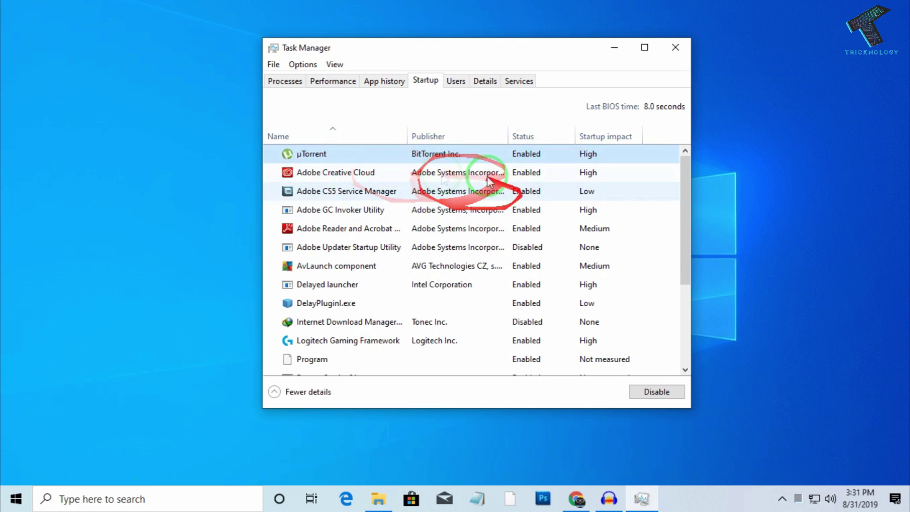
scroll(455, 253, down, 1)
scroll(469, 223, up, 1)
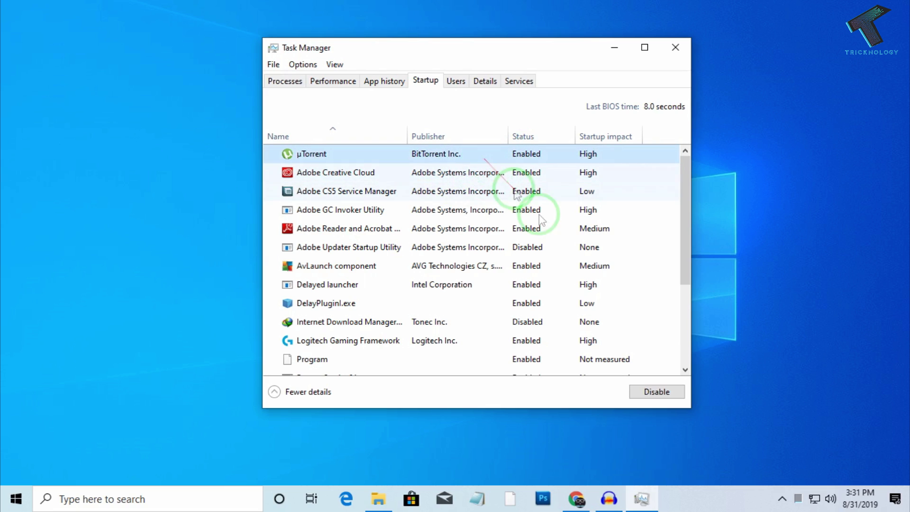
click(641, 393)
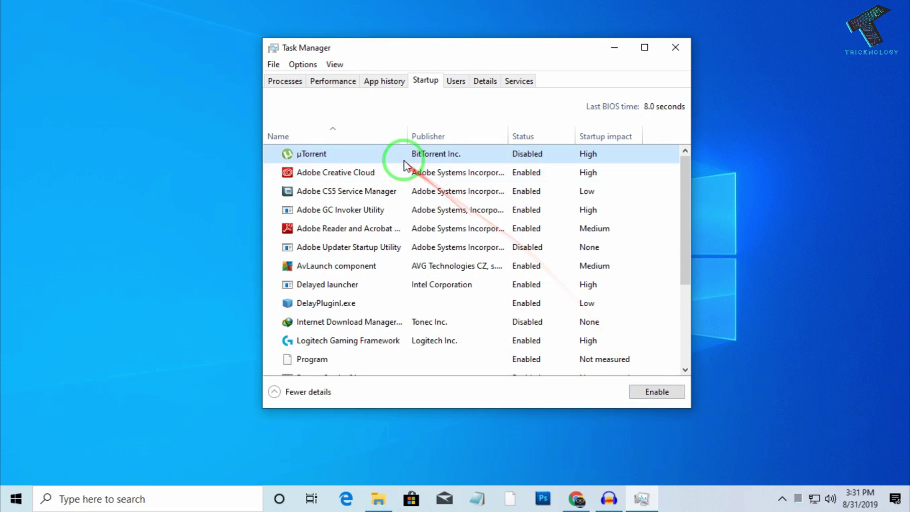
click(417, 172)
click(656, 393)
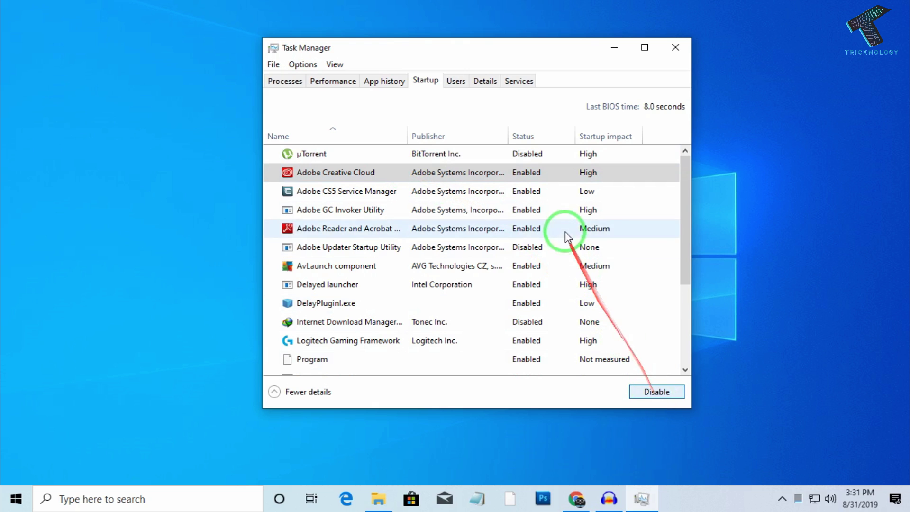
- Disable Adobe CS5 Service Manager, Adobe GC Invoker Utility and Adobe Reader and Acrobat at startup
click(550, 191)
click(664, 392)
click(470, 211)
click(656, 392)
click(535, 228)
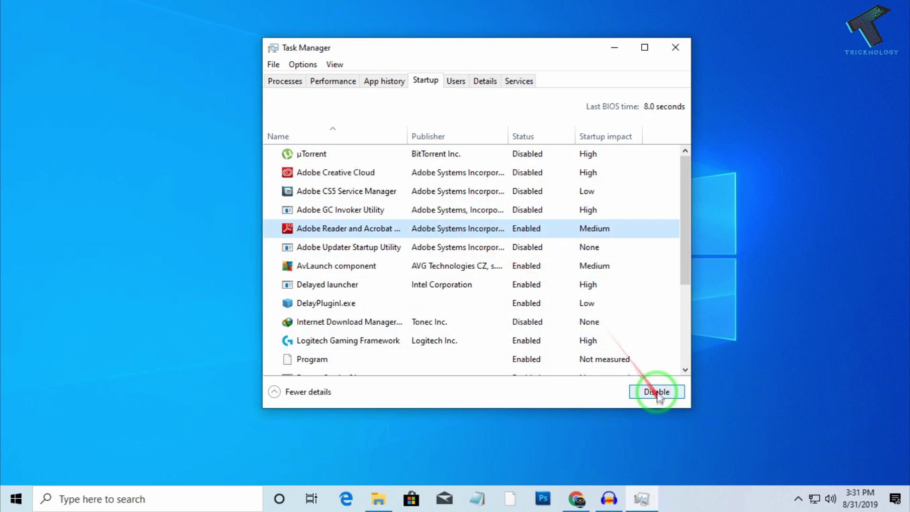
click(656, 391)
- Look through the remaining startup programs and disable Update.exe
click(540, 249)
scroll(380, 271, down, 2)
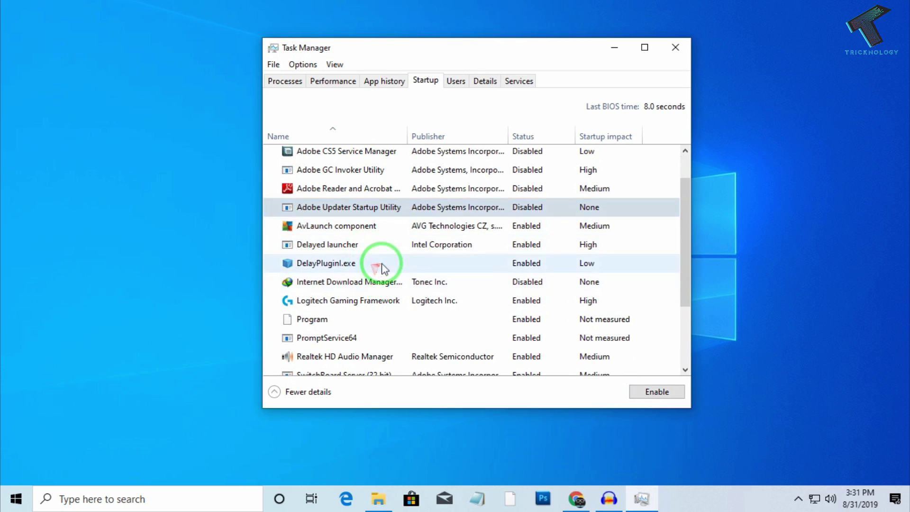
click(380, 263)
key(Down)
click(417, 220)
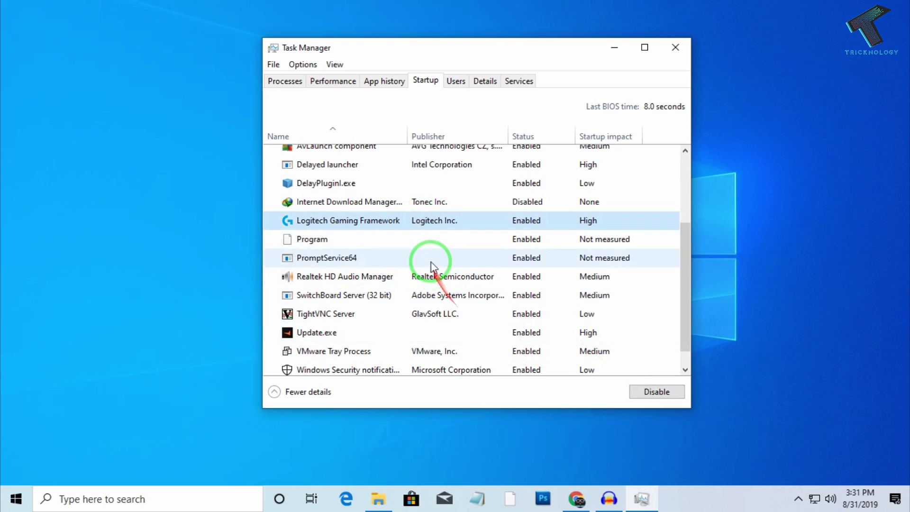
click(429, 257)
scroll(436, 266, down, 1)
click(464, 311)
click(627, 398)
click(479, 365)
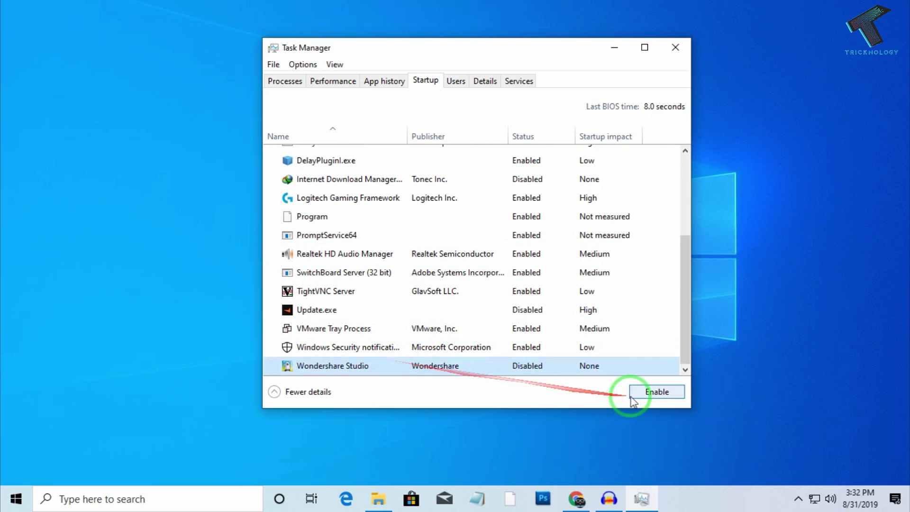
click(633, 395)
click(663, 394)
click(427, 327)
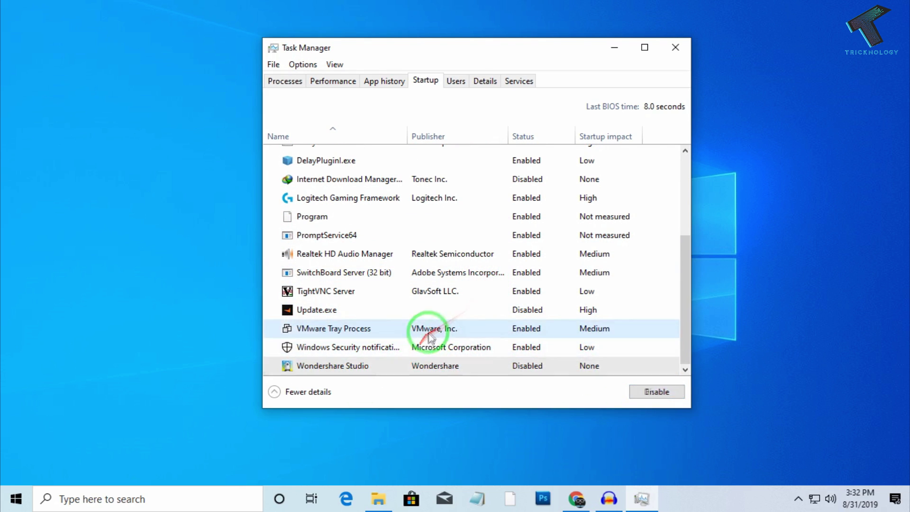
click(553, 273)
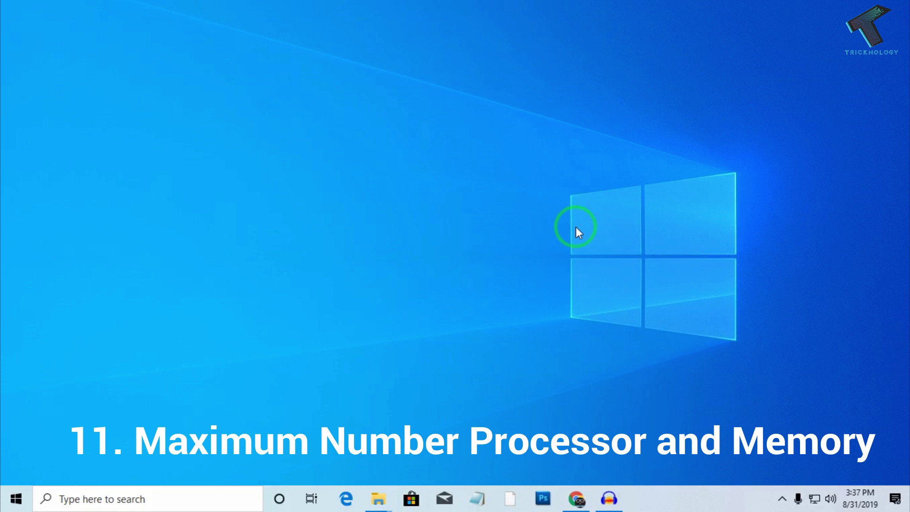
- Search Windows for the msconfig tool and open System Configuration
click(118, 502)
text(ms)
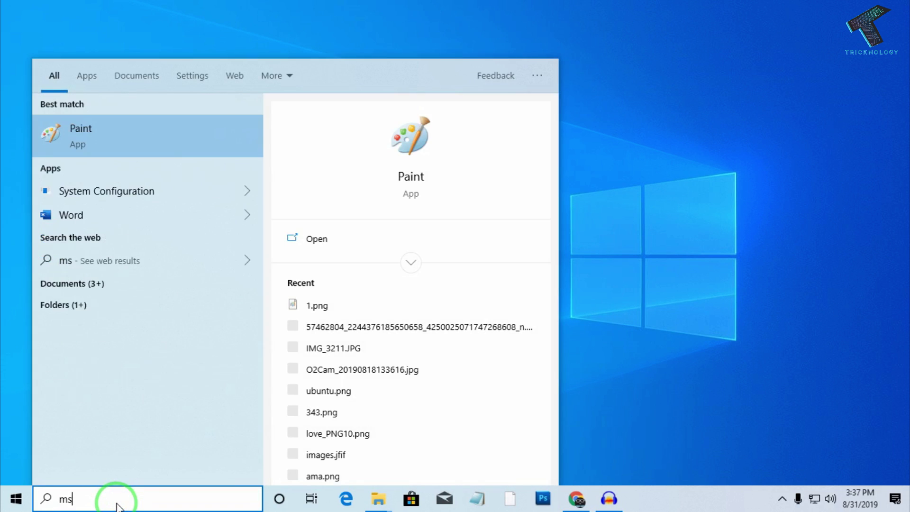
text(cofig)
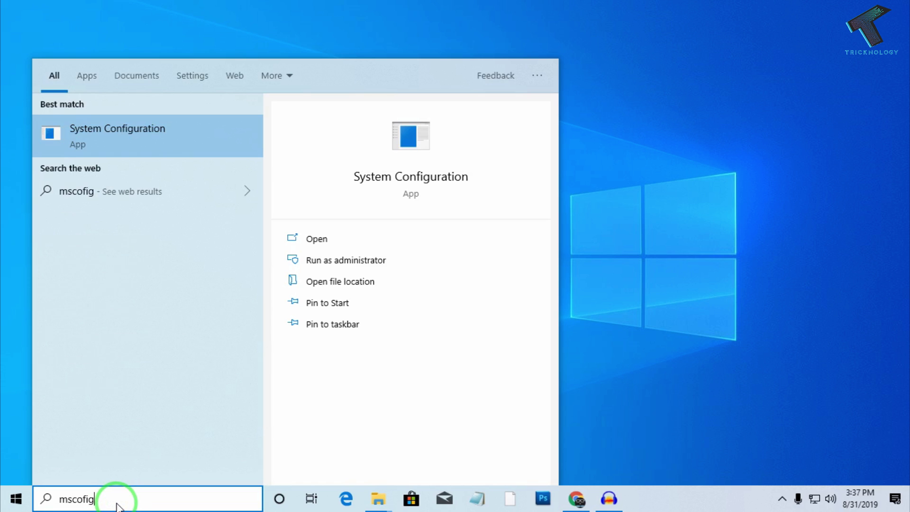
click(180, 143)
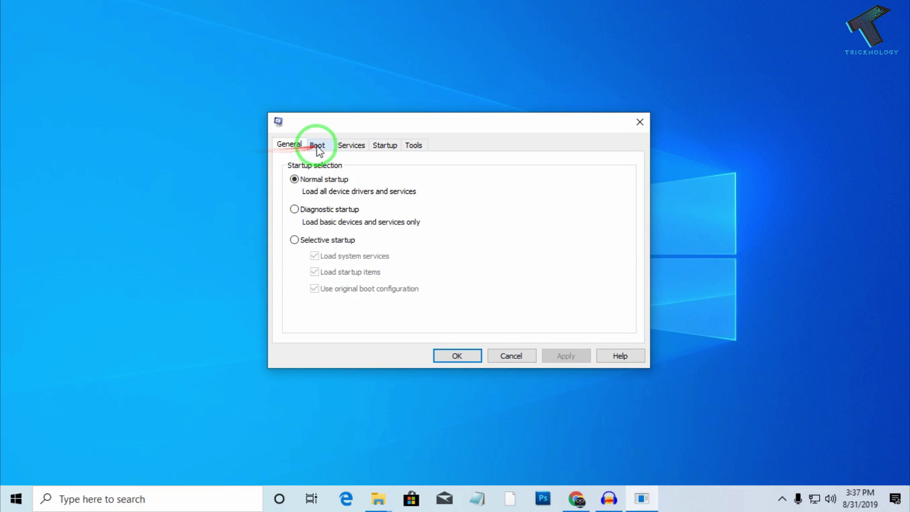
- Set the number of processors to 6 in the advanced boot options for Windows 10 and apply the configuration
click(317, 145)
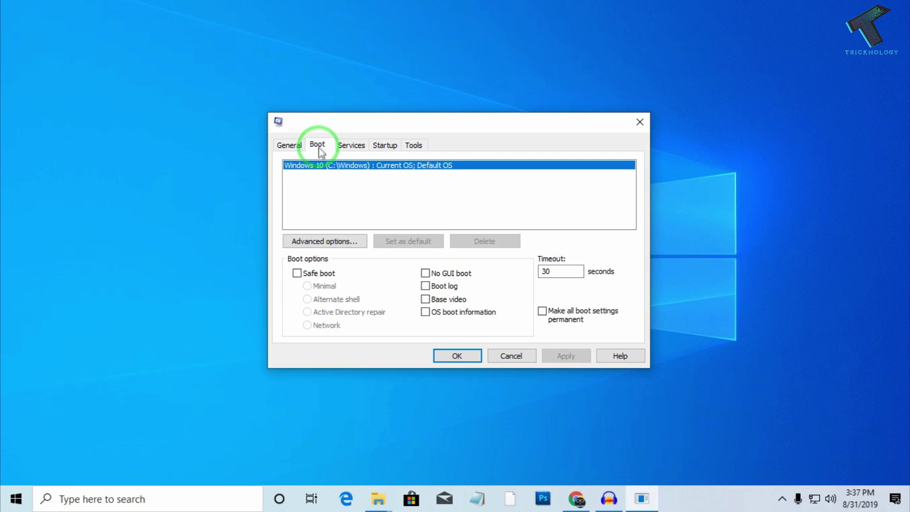
click(350, 242)
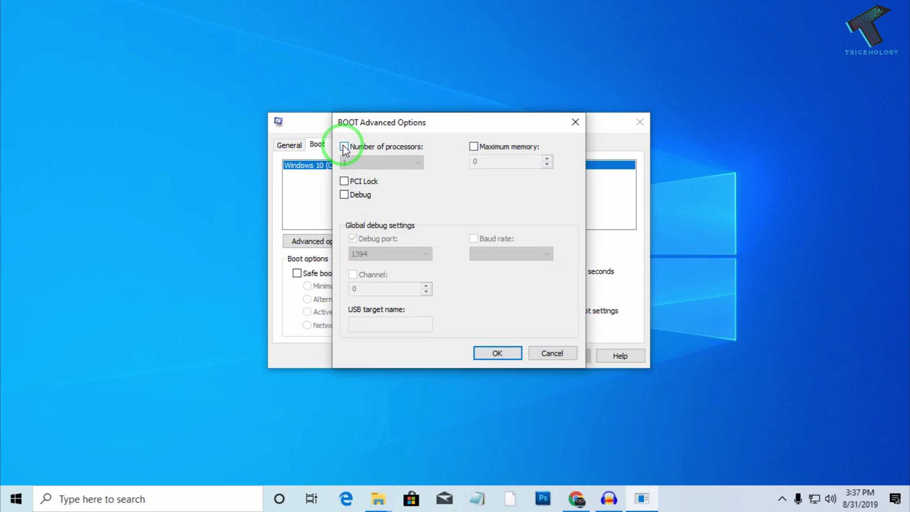
click(370, 163)
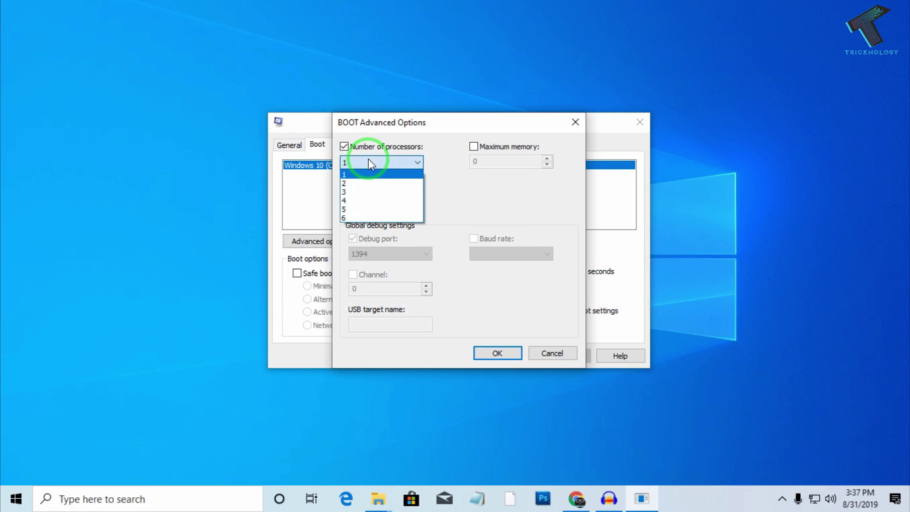
click(367, 217)
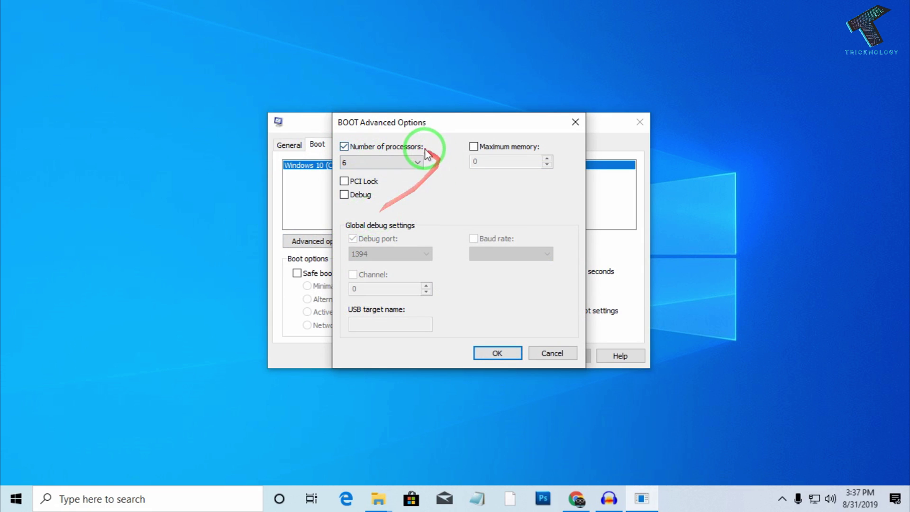
click(417, 162)
click(396, 221)
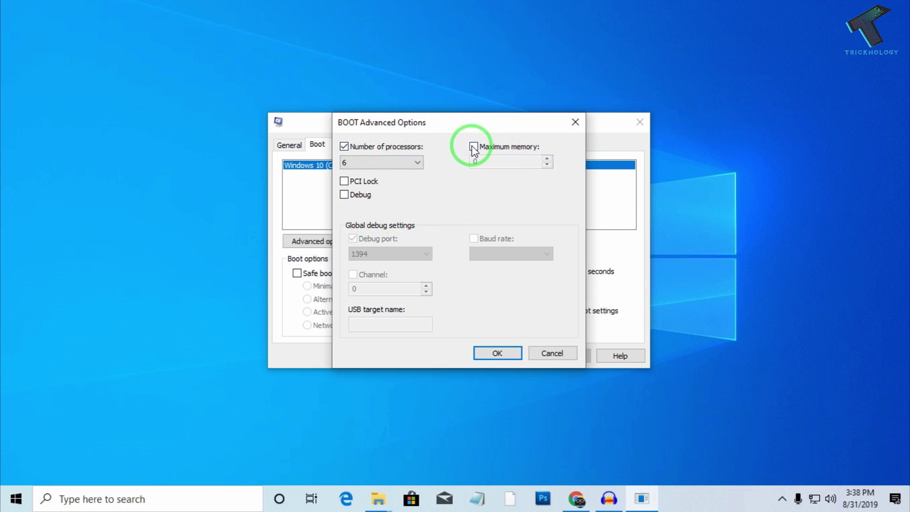
click(488, 353)
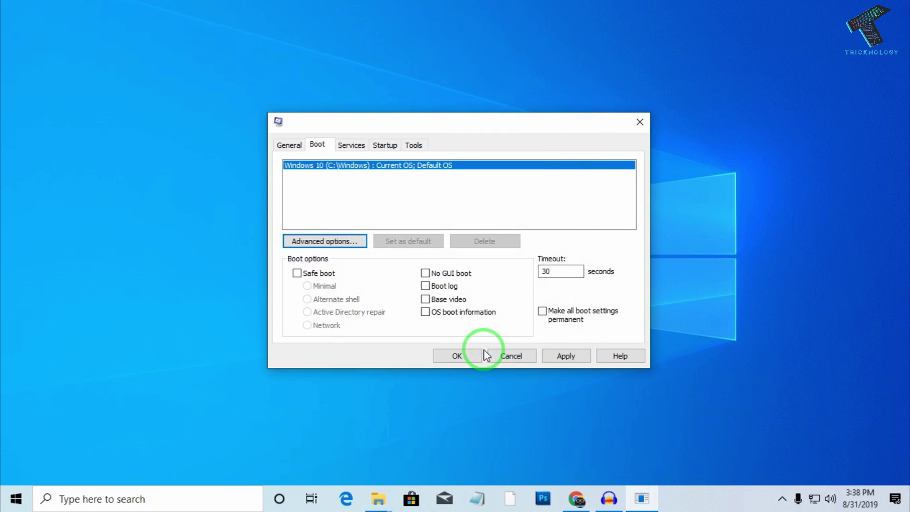
click(573, 358)
click(458, 357)
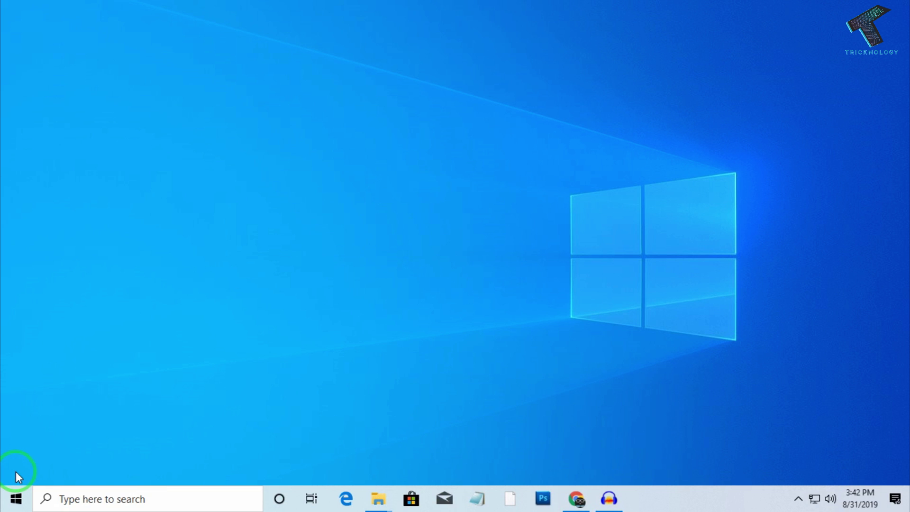
- Open the Run dialog and use it to open the prefetch folder
key(super)
key(super+r)
click(93, 502)
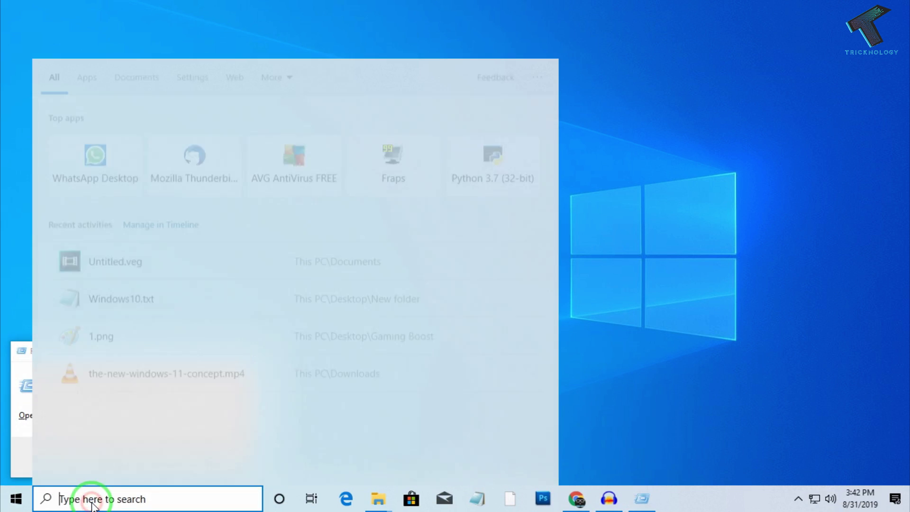
text(run)
key(Return)
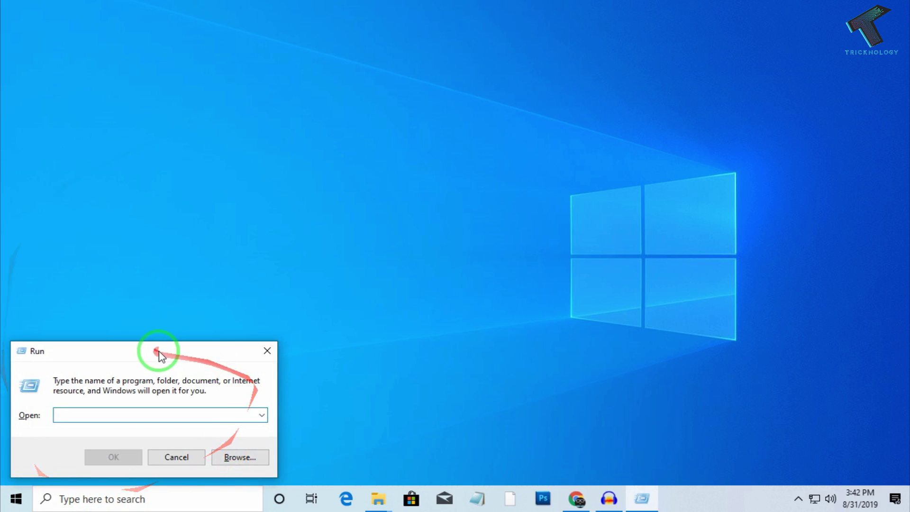
drag(158, 351, 437, 223)
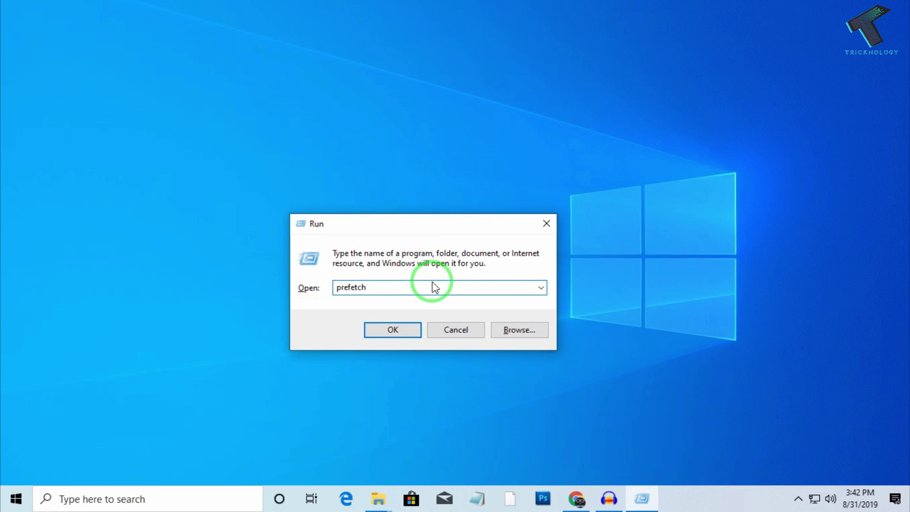
drag(431, 287, 238, 297)
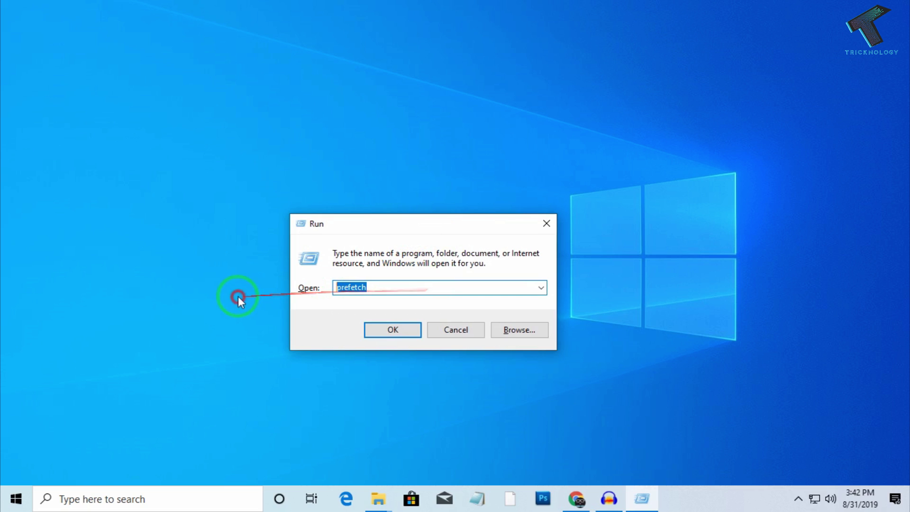
click(393, 329)
- Permanently delete all items in the Prefetch folder, skipping every file that is in use
mouse_move(396, 325)
mouse_down()
mouse_move(532, 10)
mouse_move(406, 349)
mouse_move(430, 393)
mouse_up()
scroll(430, 392, down, 4)
scroll(430, 392, up, 4)
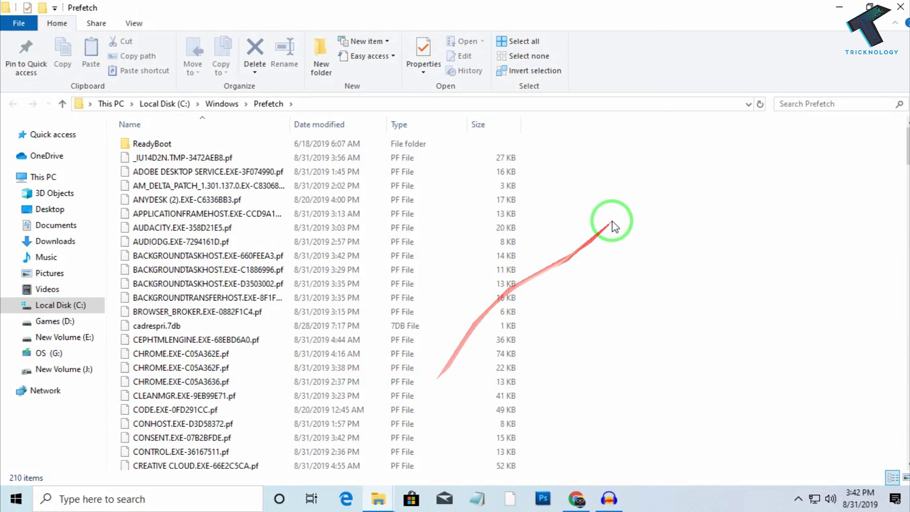
key(ctrl+a)
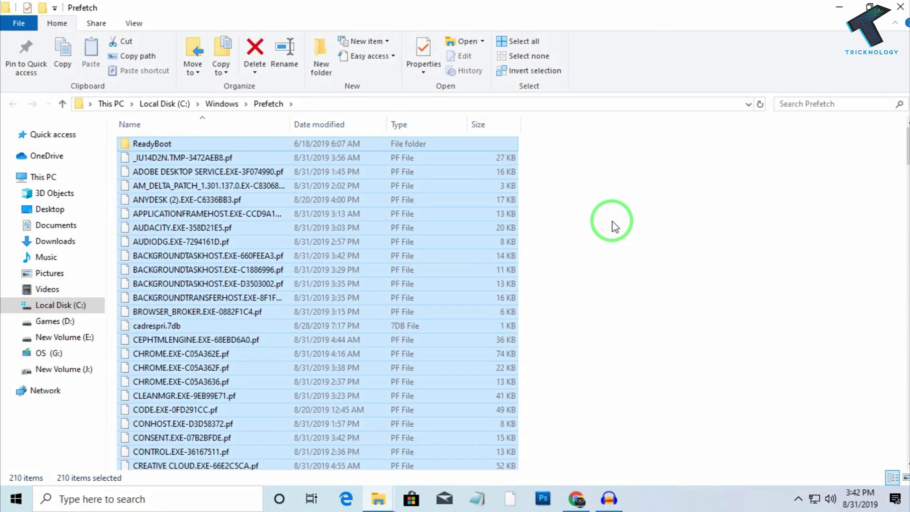
scroll(615, 227, down, 8)
scroll(900, 156, up, 8)
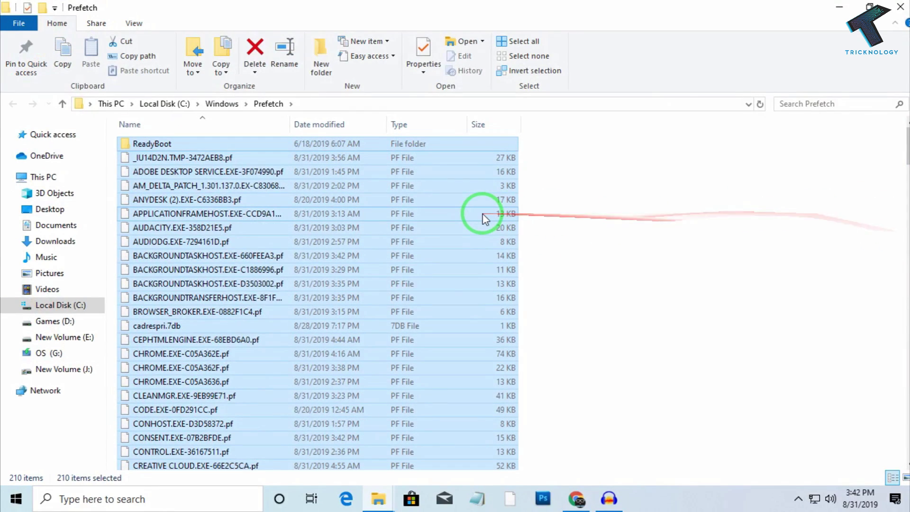
key(shift+Delete)
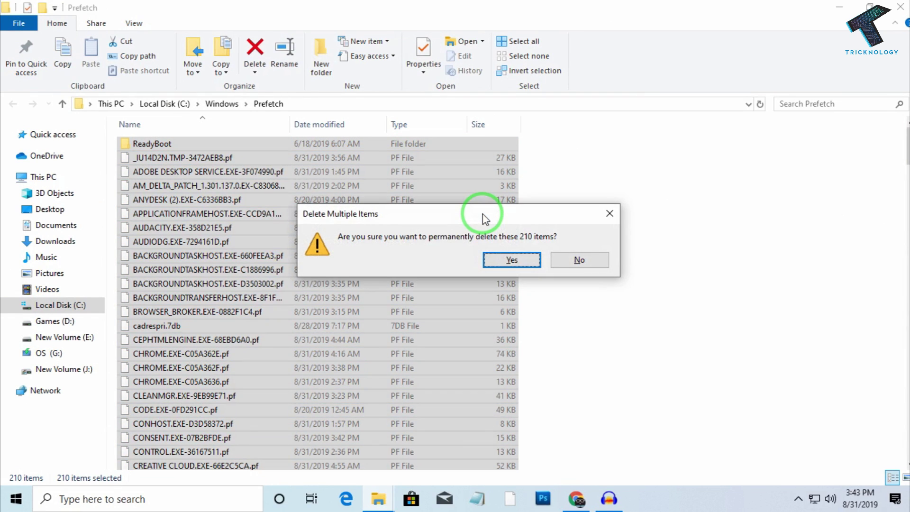
key(Return)
click(202, 182)
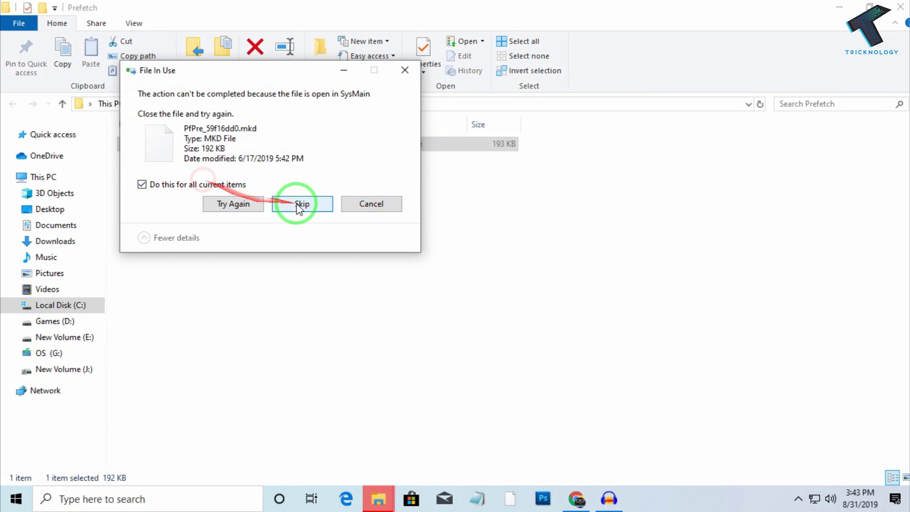
click(298, 205)
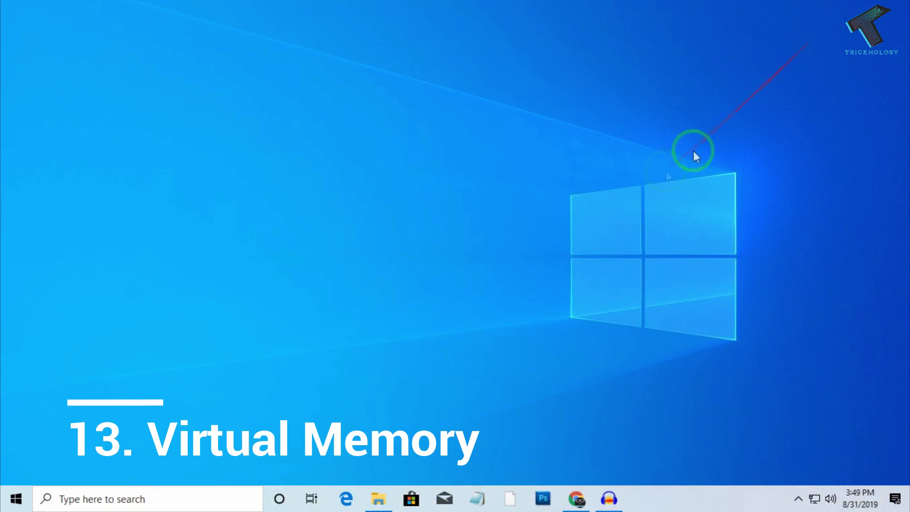
- Open the Virtual Memory settings from This PC's system properties and the advanced performance options
click(378, 501)
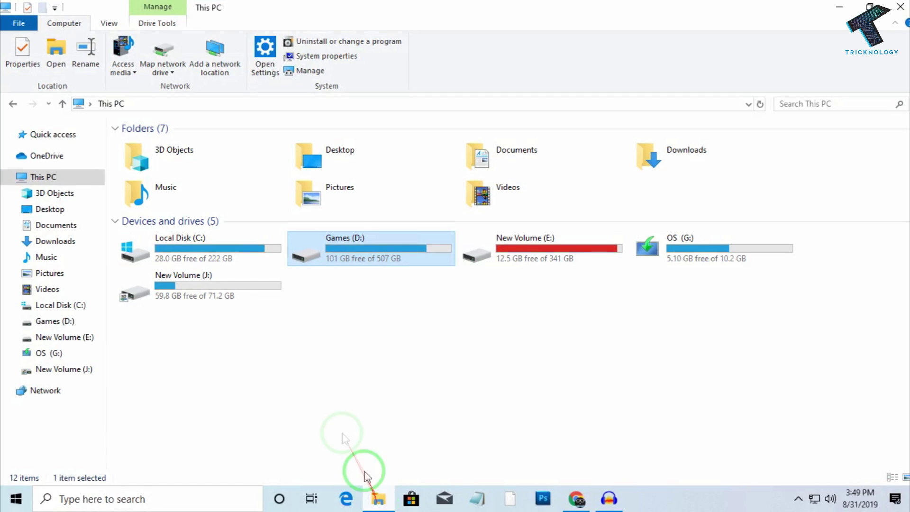
right_click(57, 184)
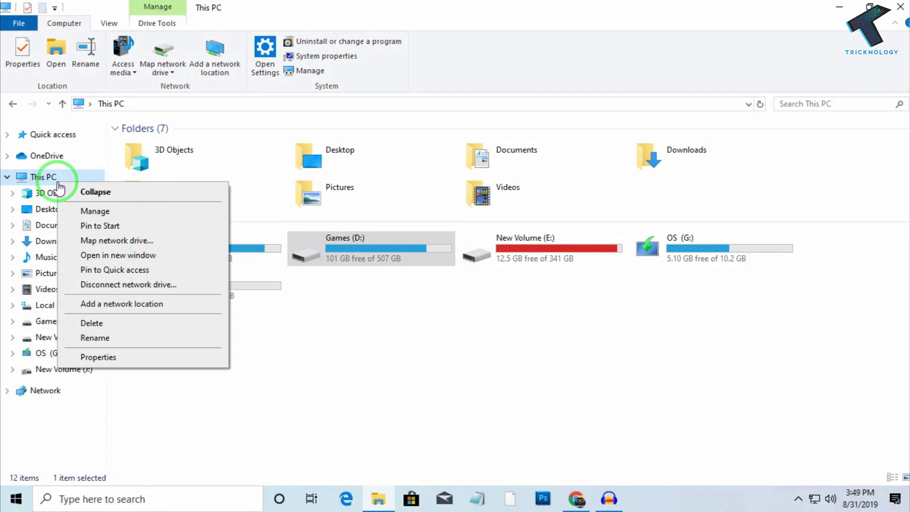
click(118, 360)
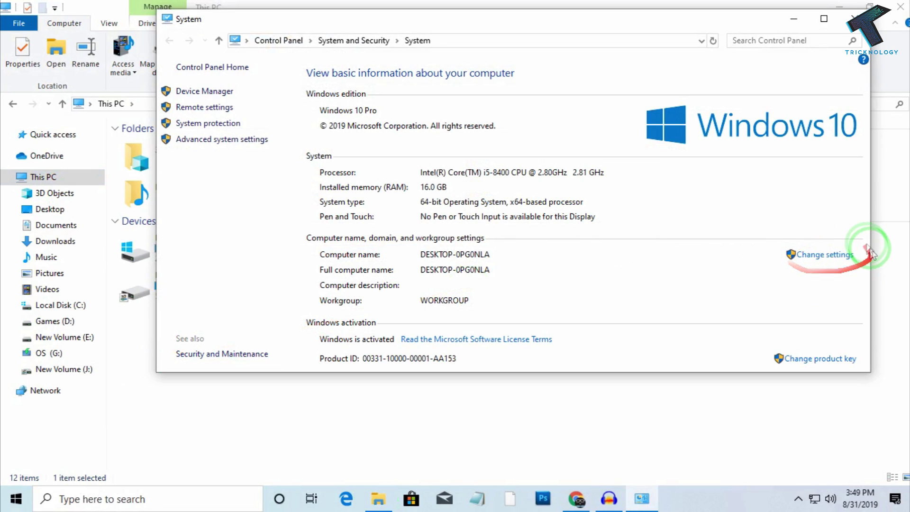
click(818, 257)
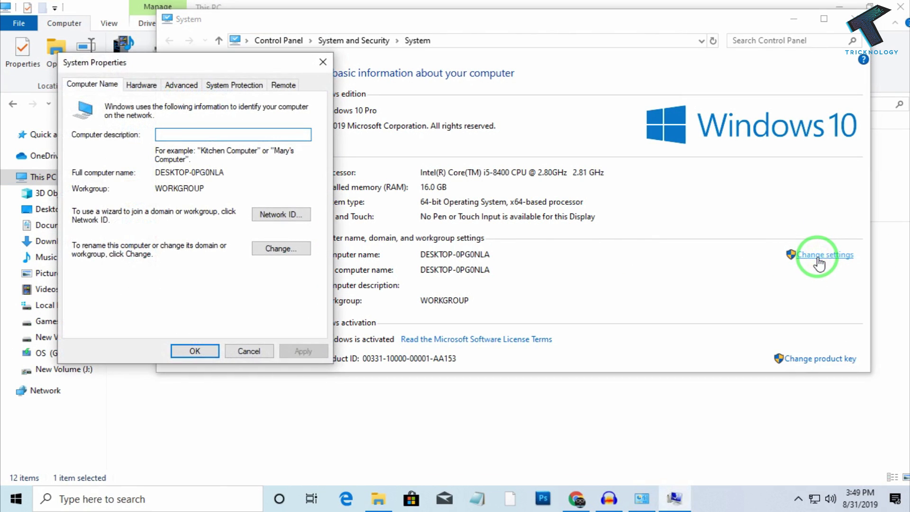
click(194, 88)
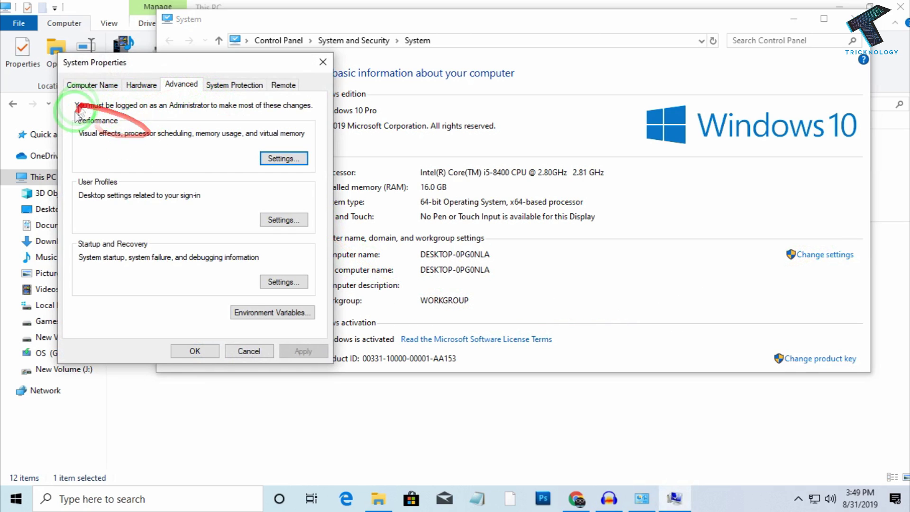
click(281, 159)
click(157, 112)
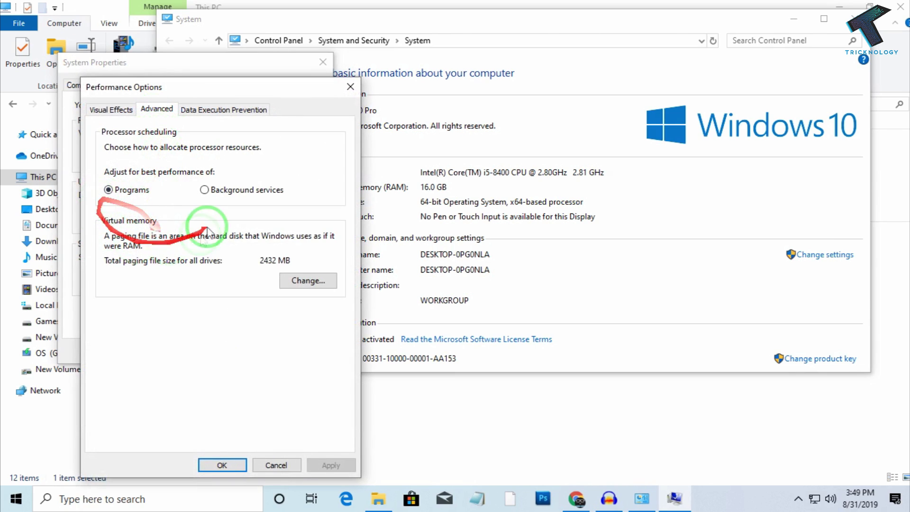
click(308, 280)
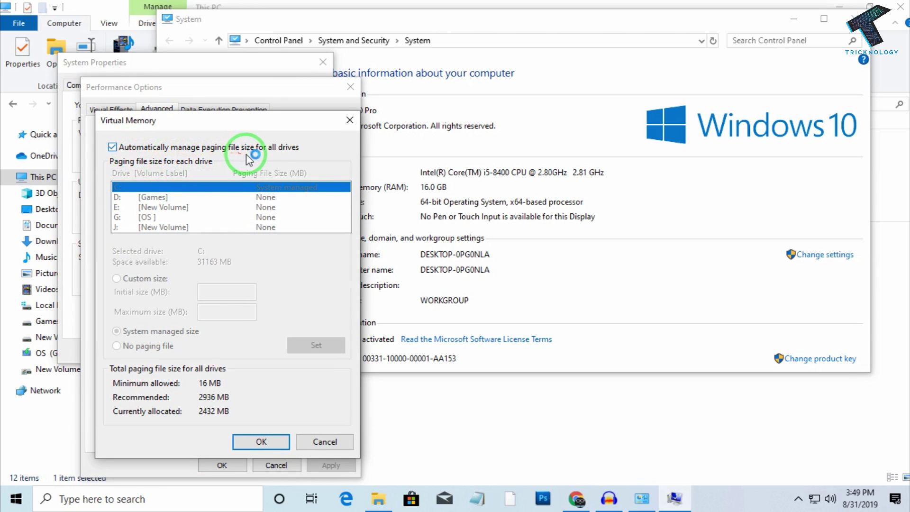
- Turn off automatic paging file management and give drive C: a custom size of 2936 MB initial and 2936 MB maximum, accepting all dialogs
click(112, 147)
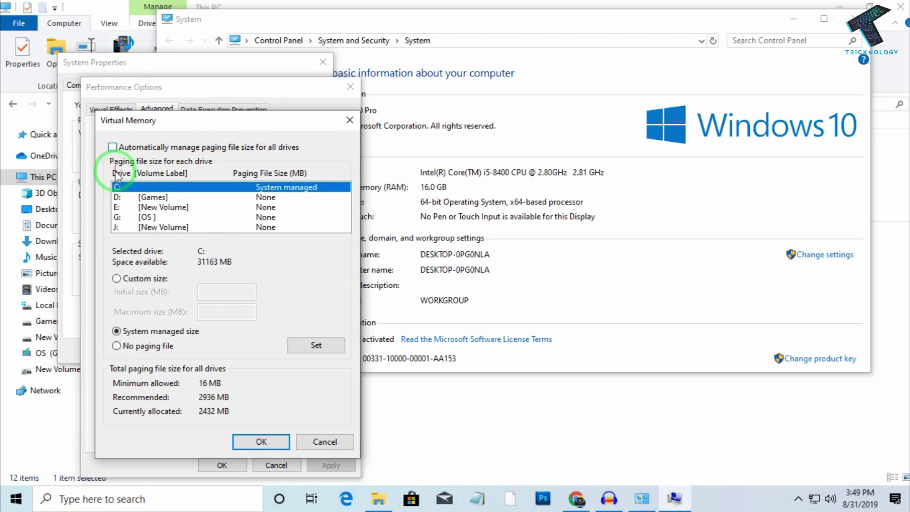
click(116, 279)
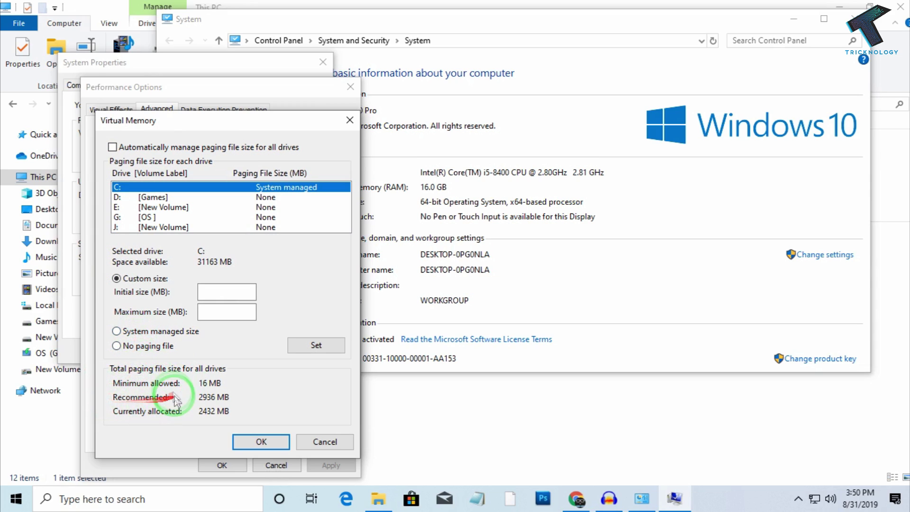
click(206, 292)
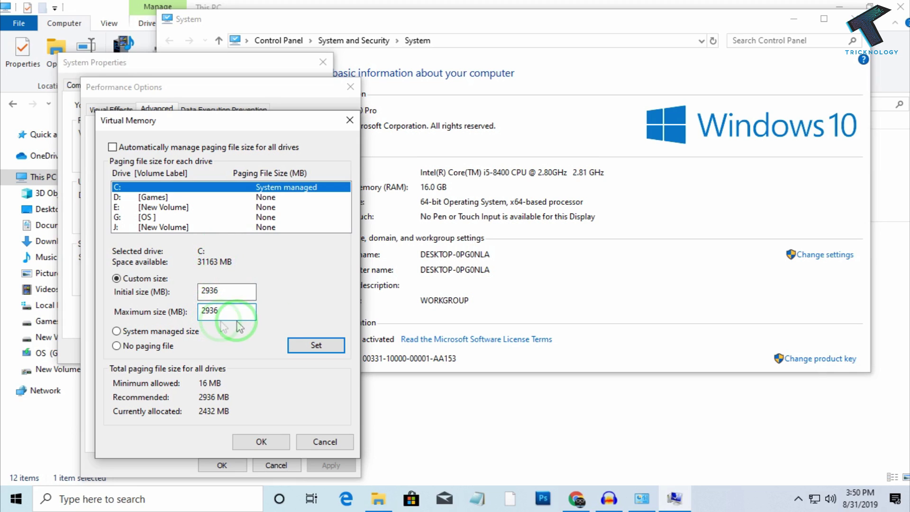
click(334, 353)
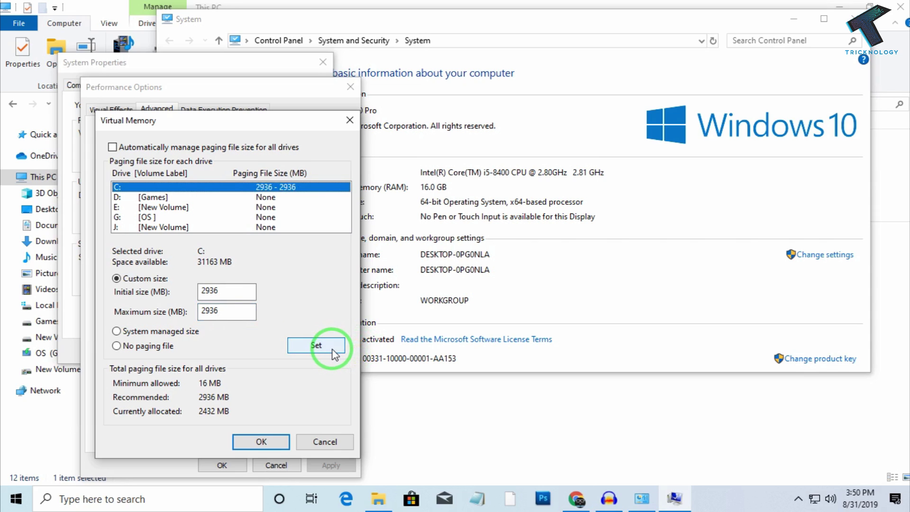
click(276, 441)
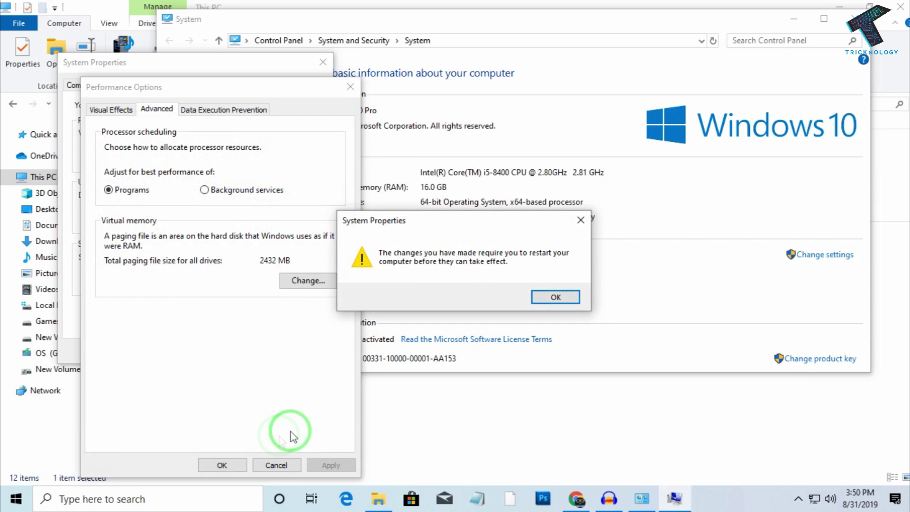
click(557, 303)
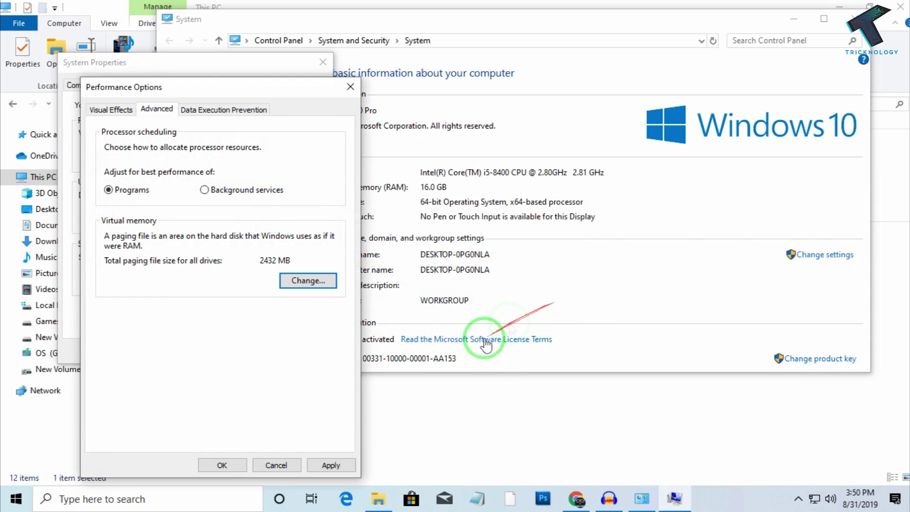
click(208, 466)
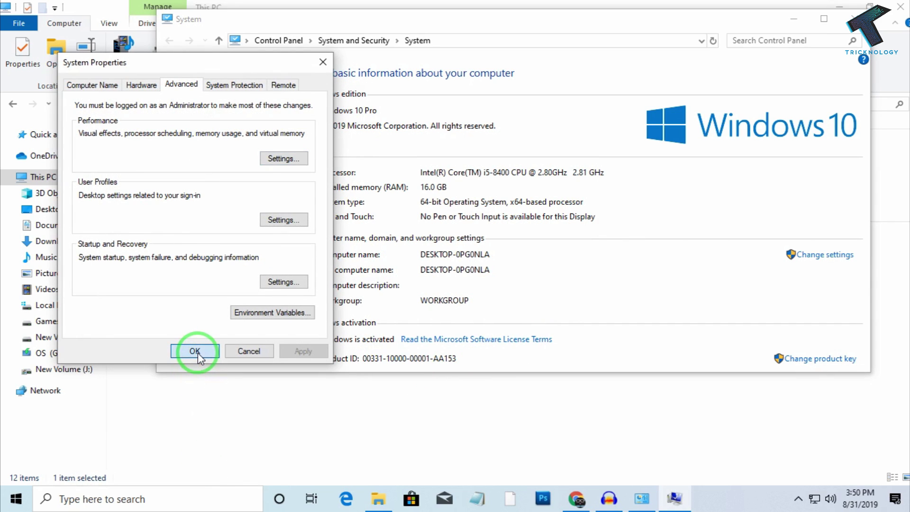
click(195, 351)
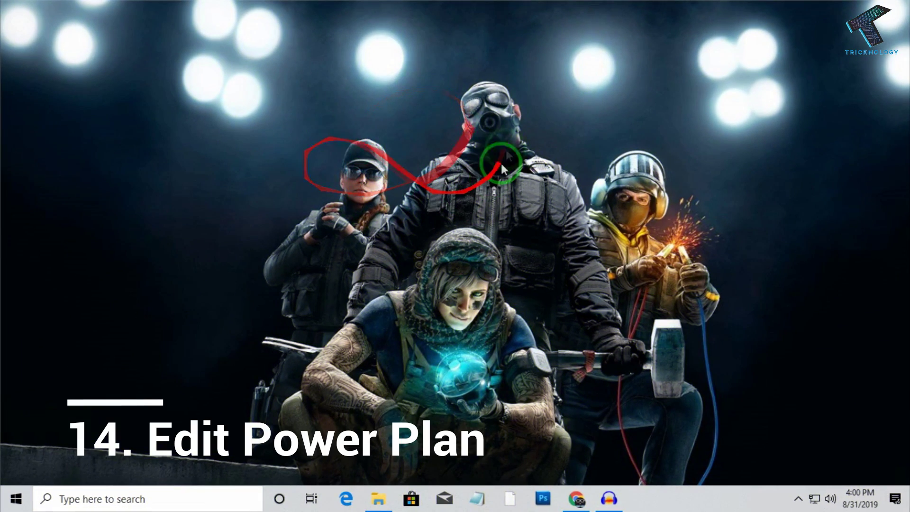
- Search Windows for "edit power plan" and open the plan settings
click(16, 500)
text(ed)
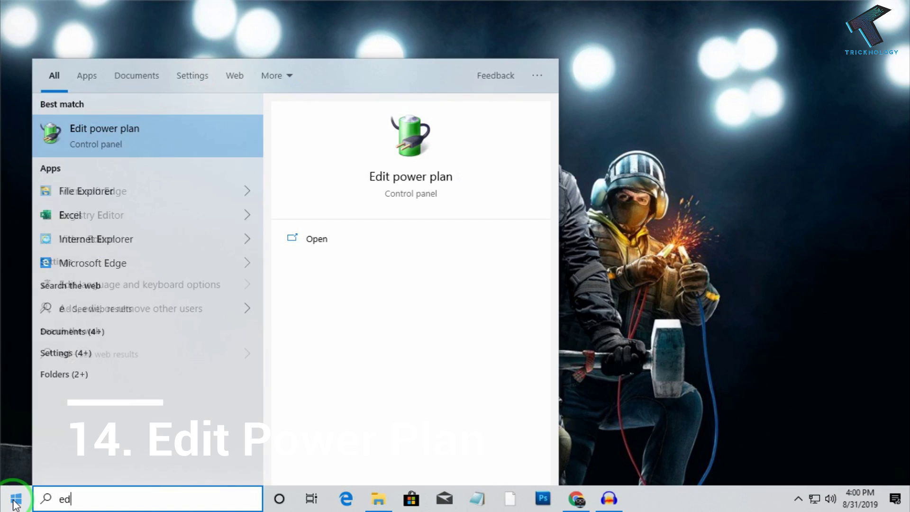
text(it power plan)
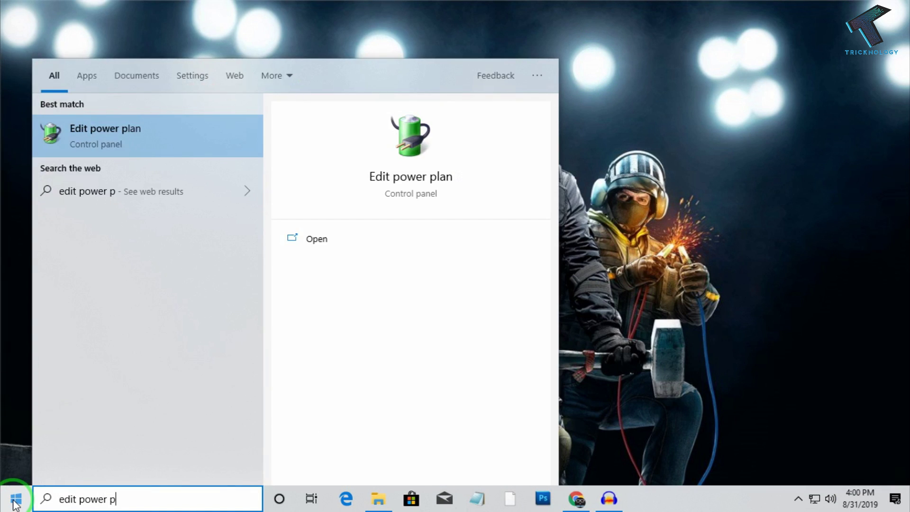
click(95, 141)
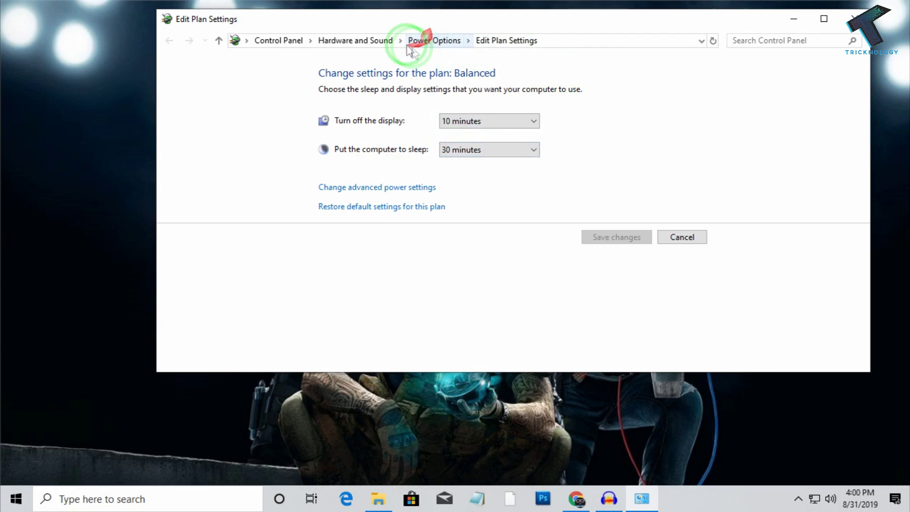
- Activate the High performance power plan and open its advanced power settings
click(434, 45)
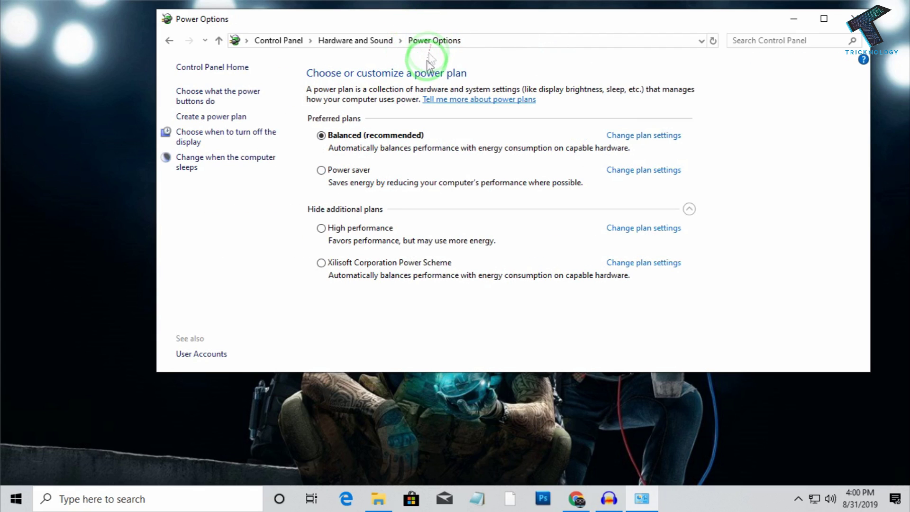
click(321, 229)
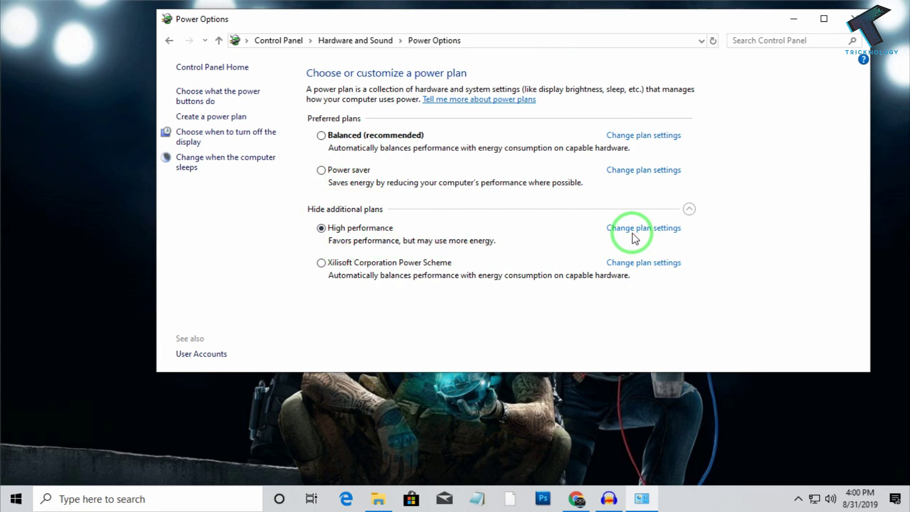
click(657, 229)
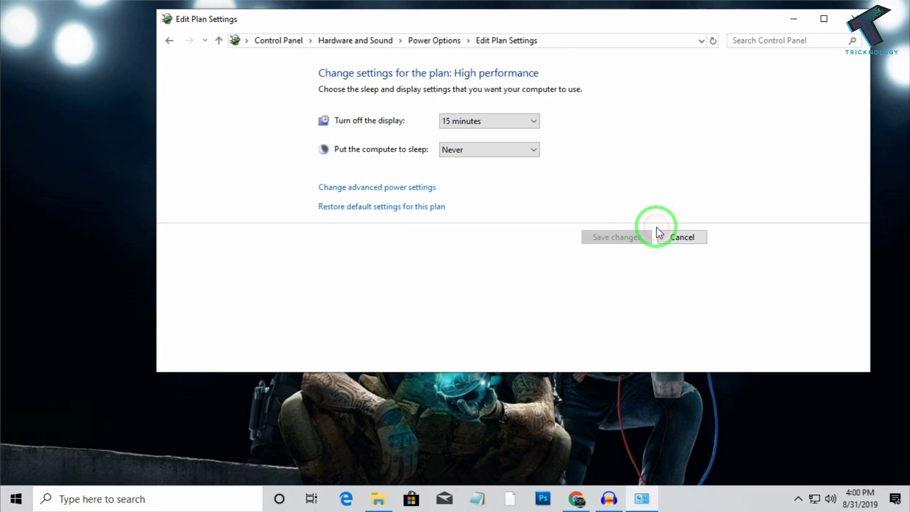
click(400, 187)
- Set the High performance plan's hard disk turn-off time to 0 minutes
double_click(83, 134)
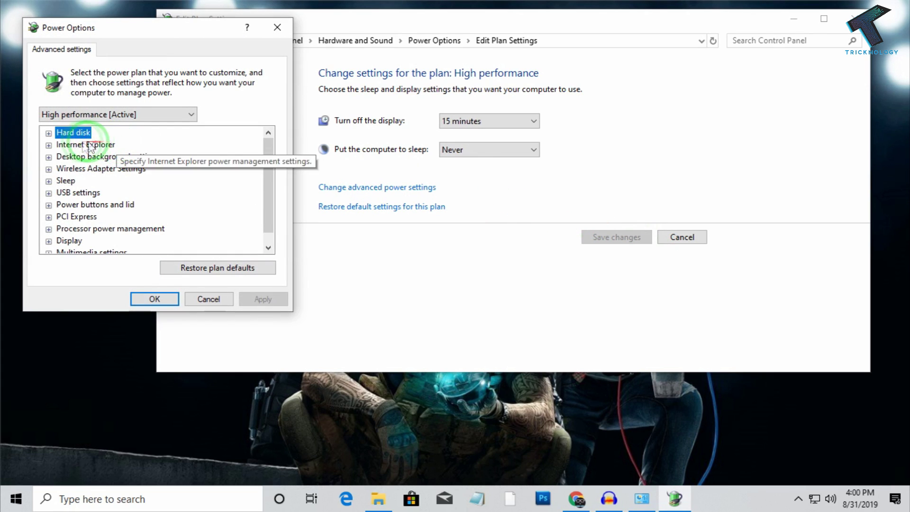
click(48, 133)
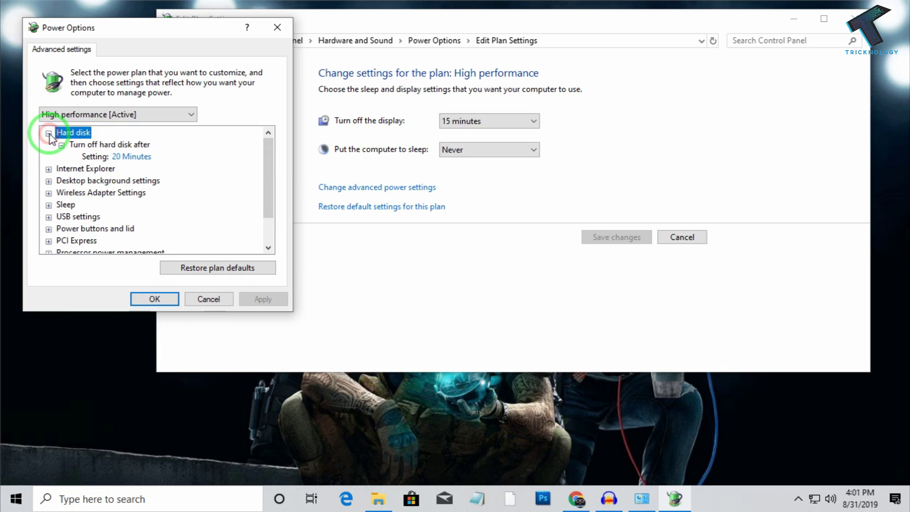
click(132, 158)
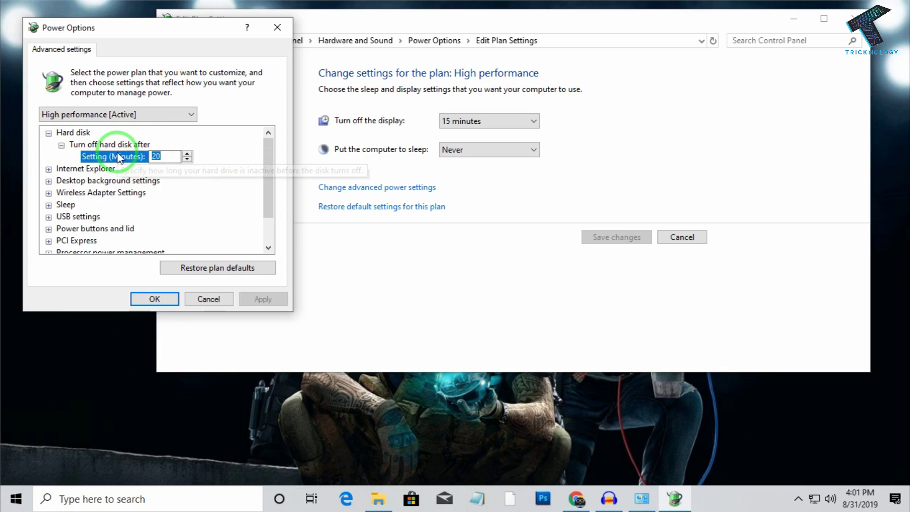
text(0)
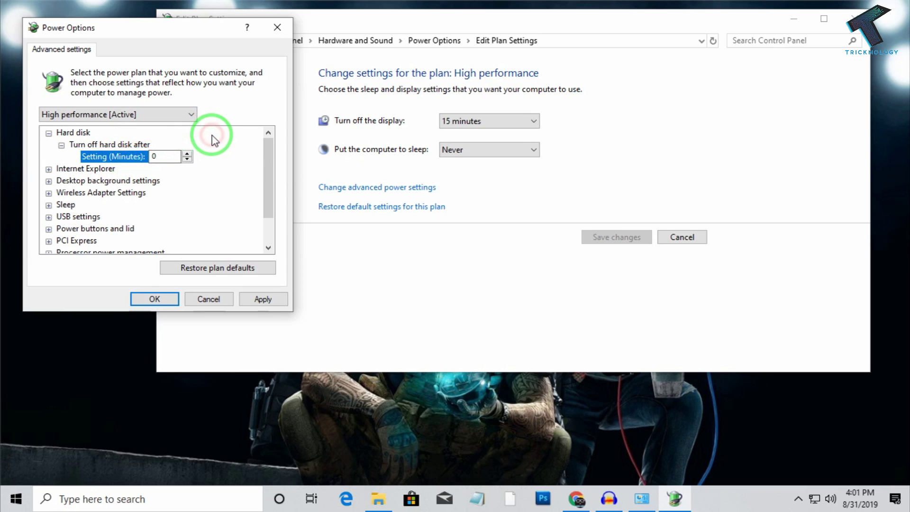
- Check the Link State Power Management setting under PCI Express
drag(260, 155, 260, 189)
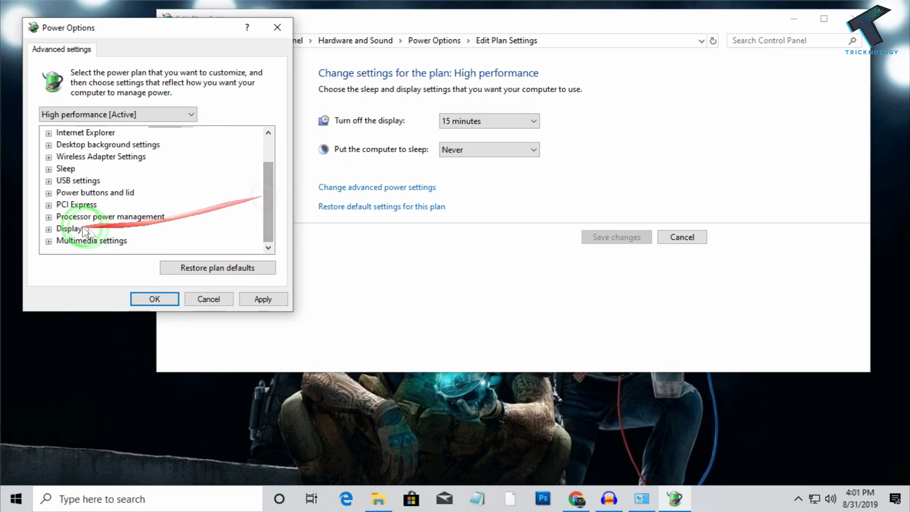
click(48, 205)
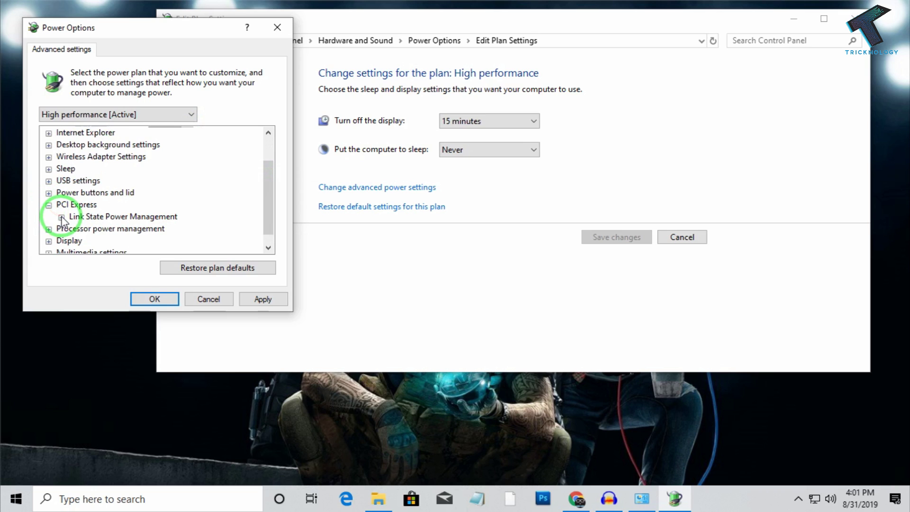
click(118, 228)
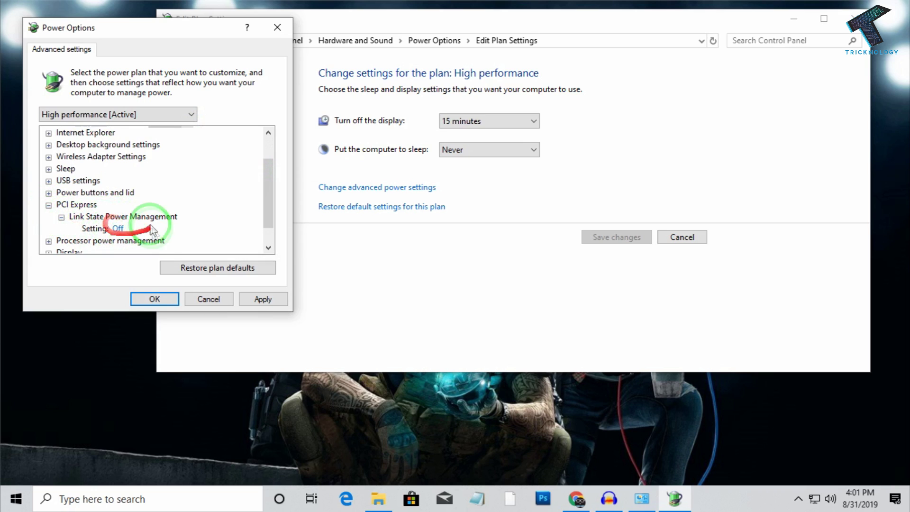
- Check the minimum and maximum processor states under Processor power management, and apply the advanced power settings and close the dialog
scroll(46, 237, down, 1)
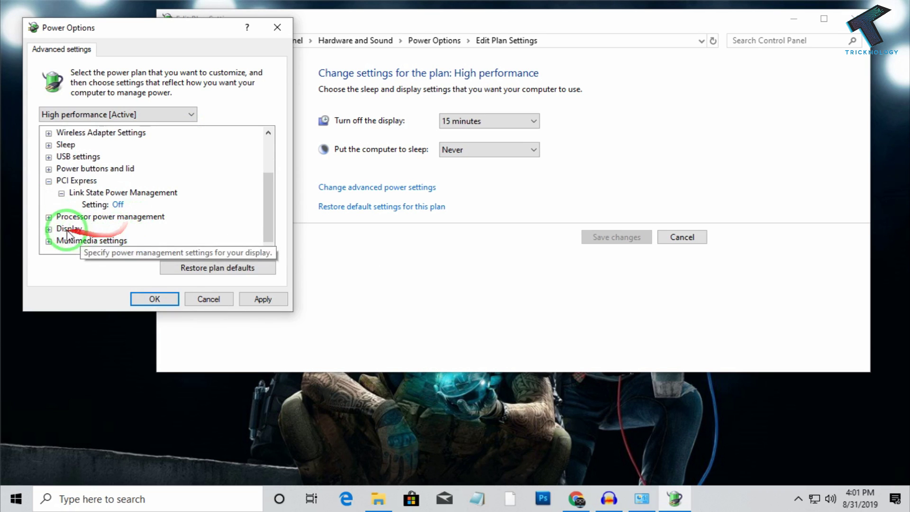
click(48, 218)
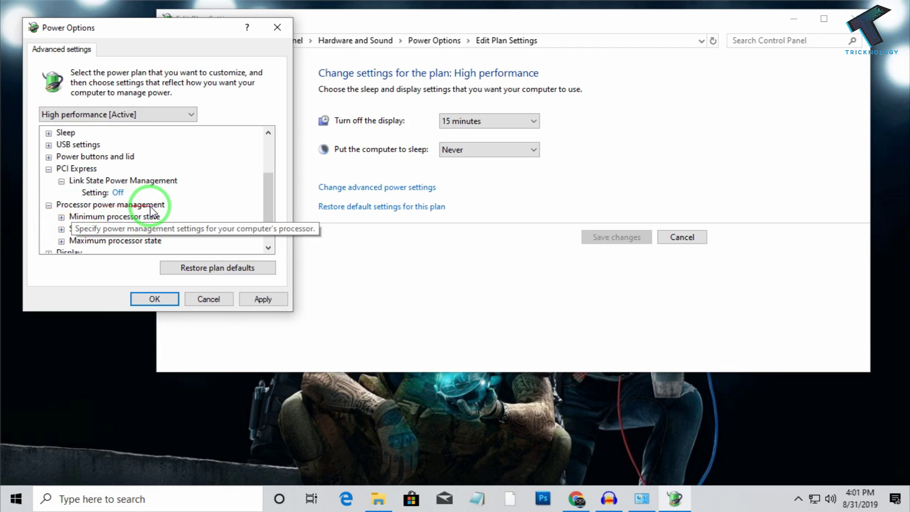
scroll(47, 199, down, 1)
click(62, 193)
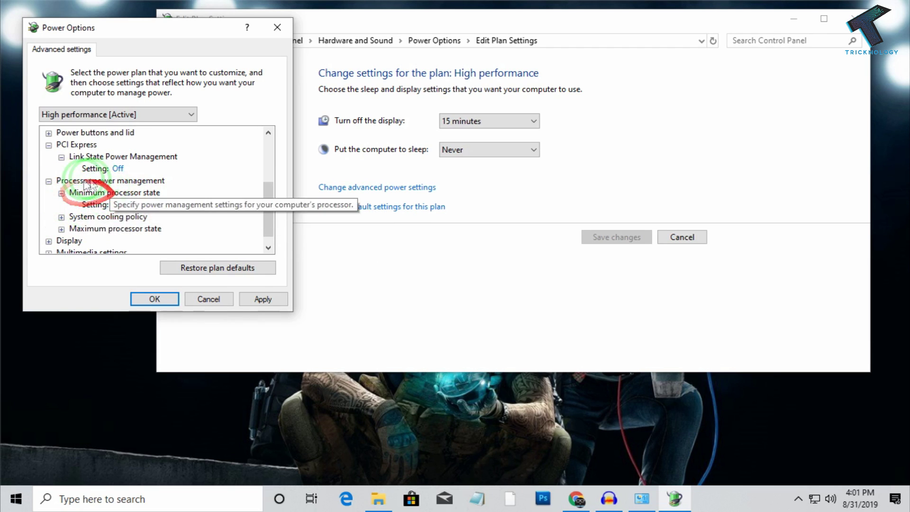
click(62, 229)
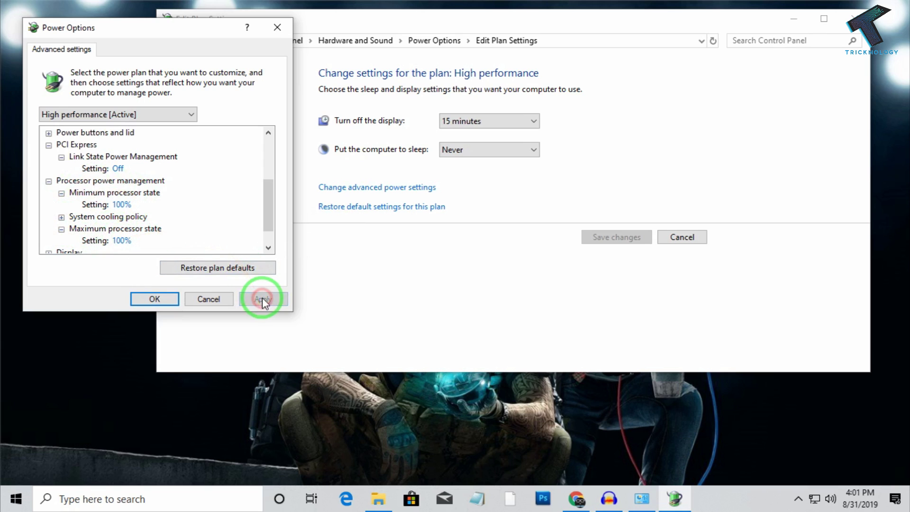
click(157, 298)
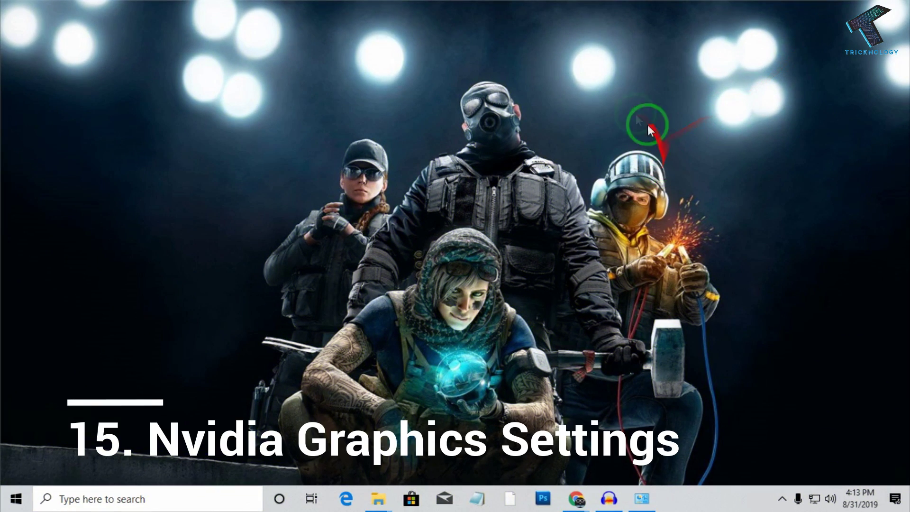
- Open NVIDIA Control Panel and apply the image settings preference with its emphasis moved fully to Performance
right_click(387, 103)
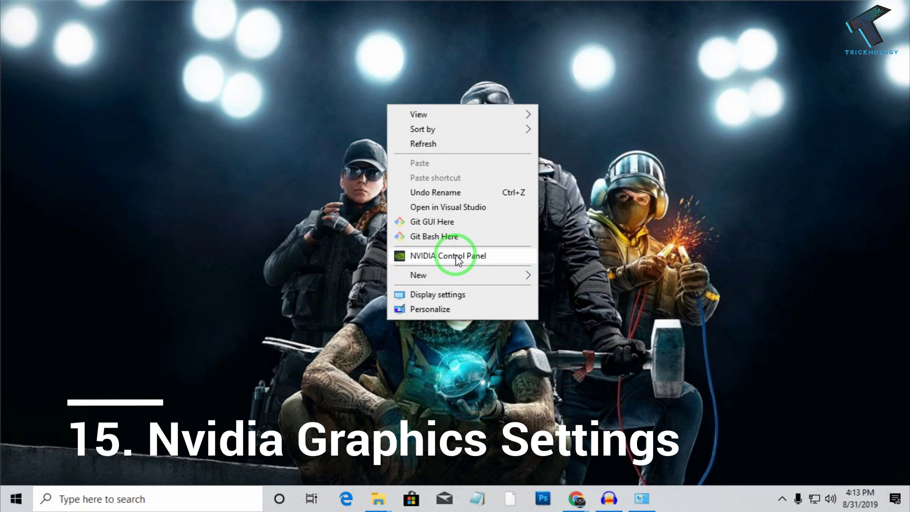
click(488, 257)
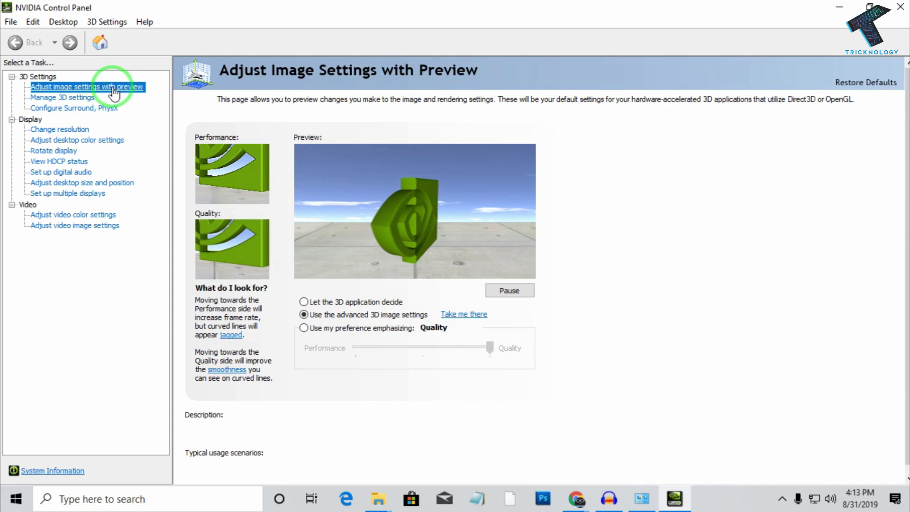
click(390, 332)
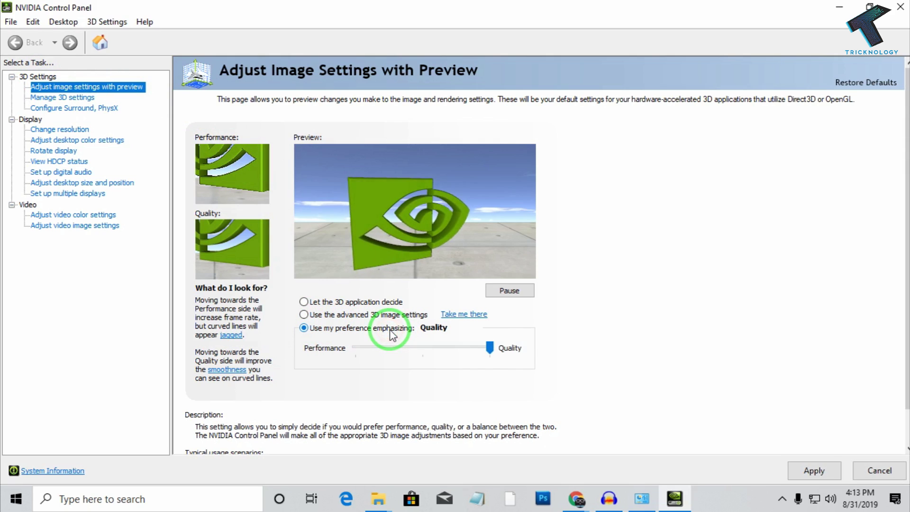
drag(488, 347, 349, 357)
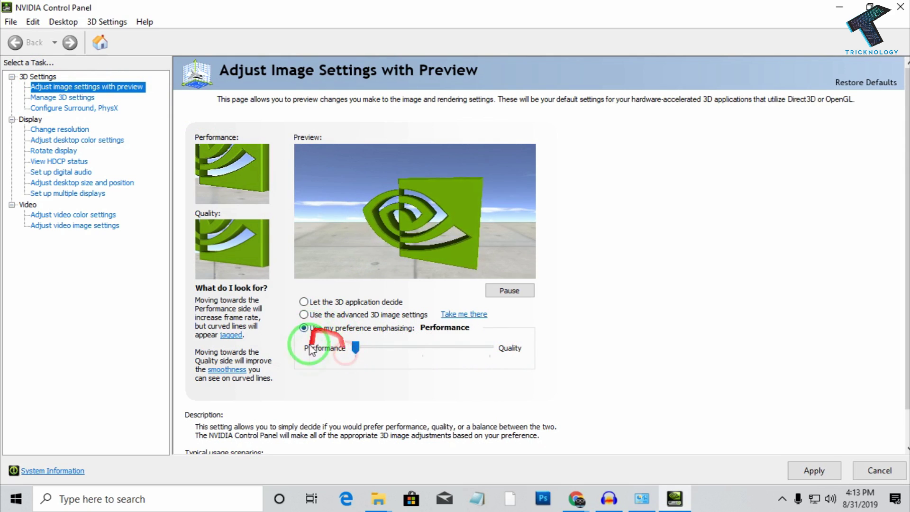
click(803, 476)
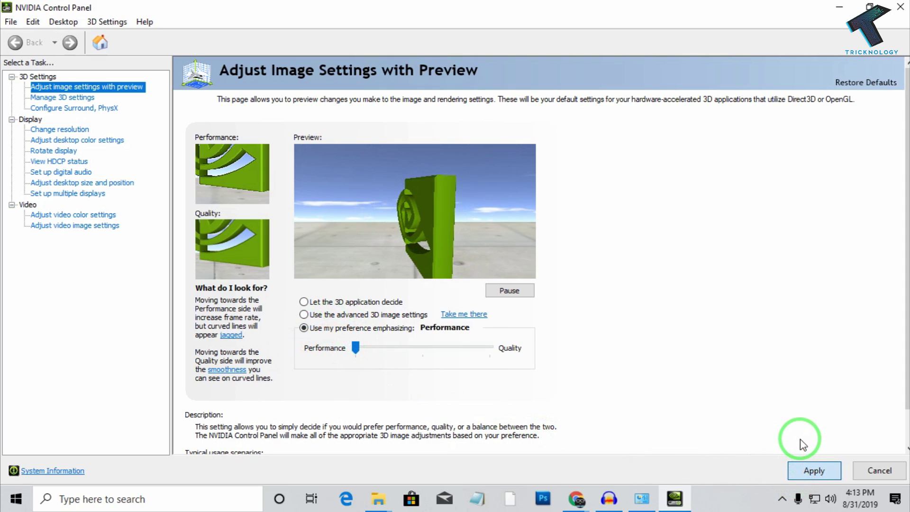
click(820, 472)
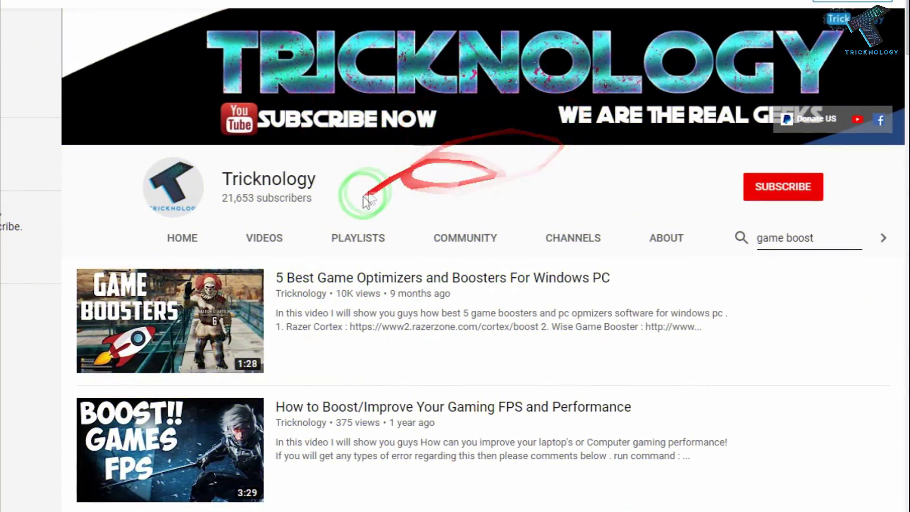
scroll(318, 228, down, 2)
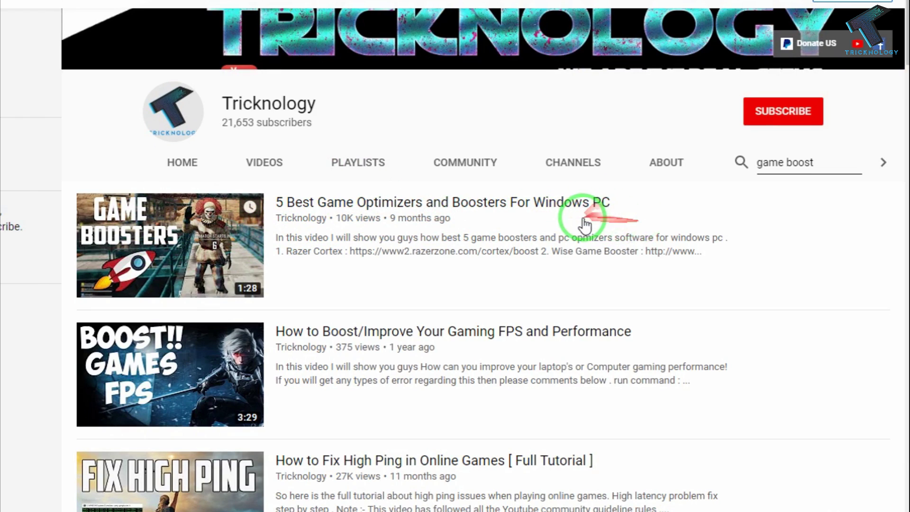
scroll(583, 223, down, 3)
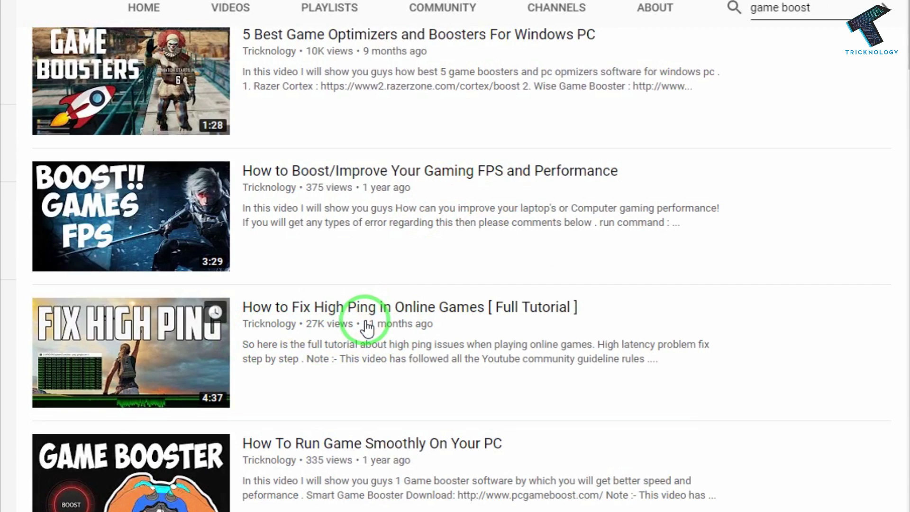